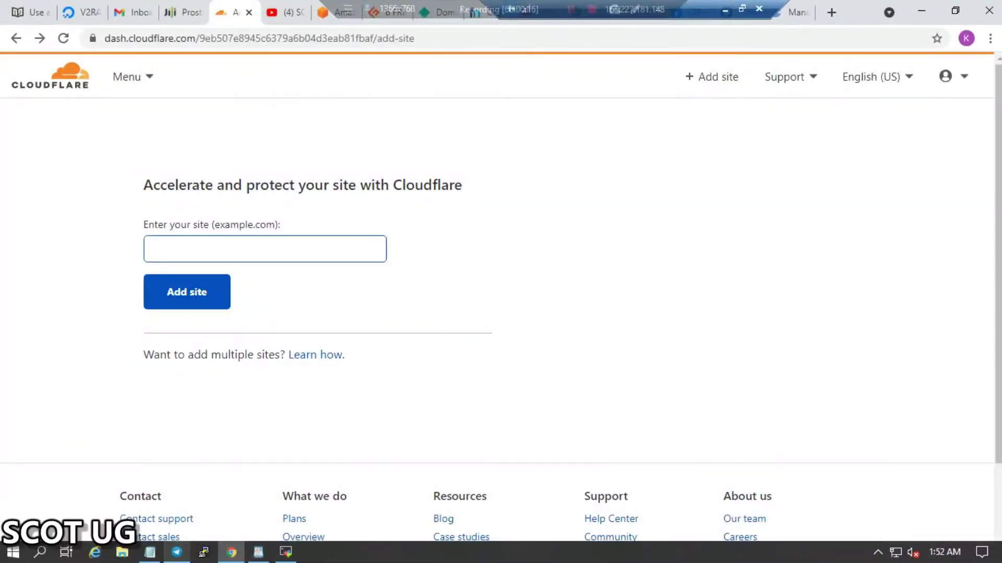
click(490, 20)
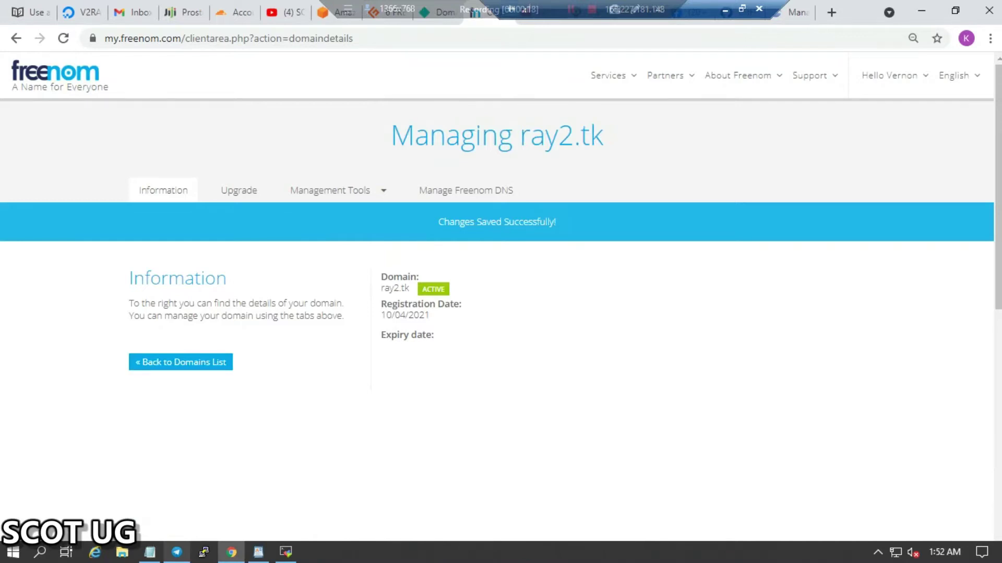
click(232, 12)
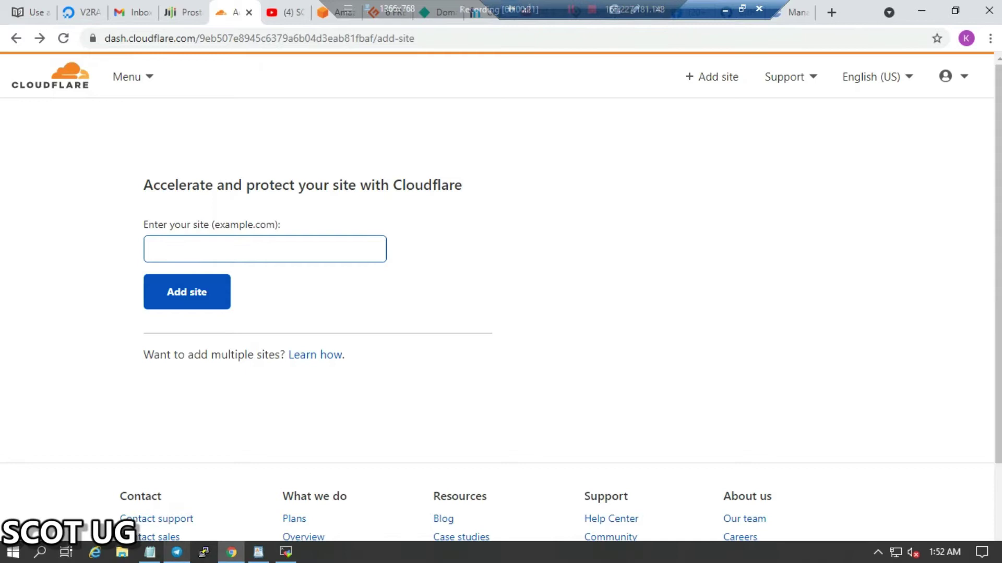
key(ctrl+l)
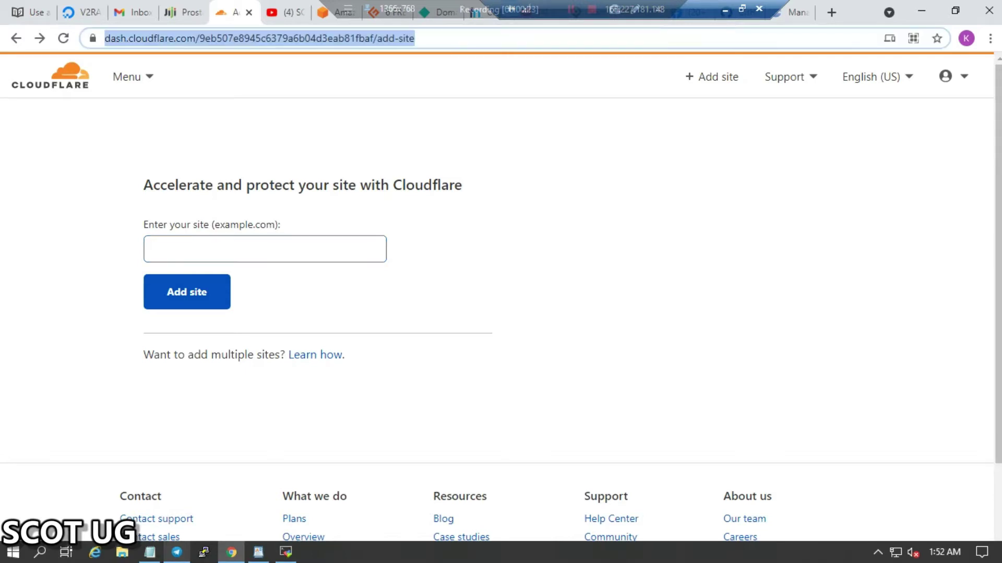
click(490, 20)
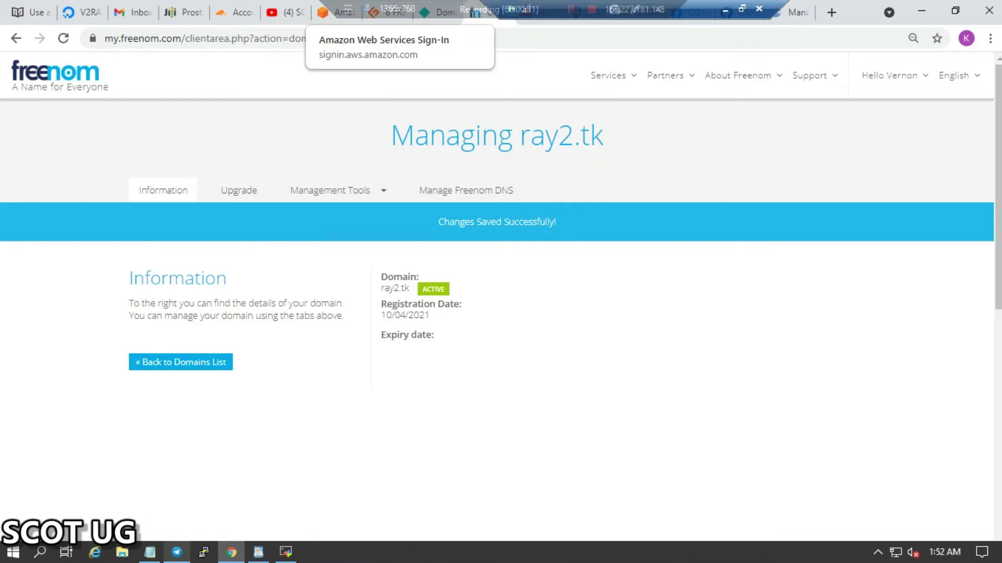
click(235, 11)
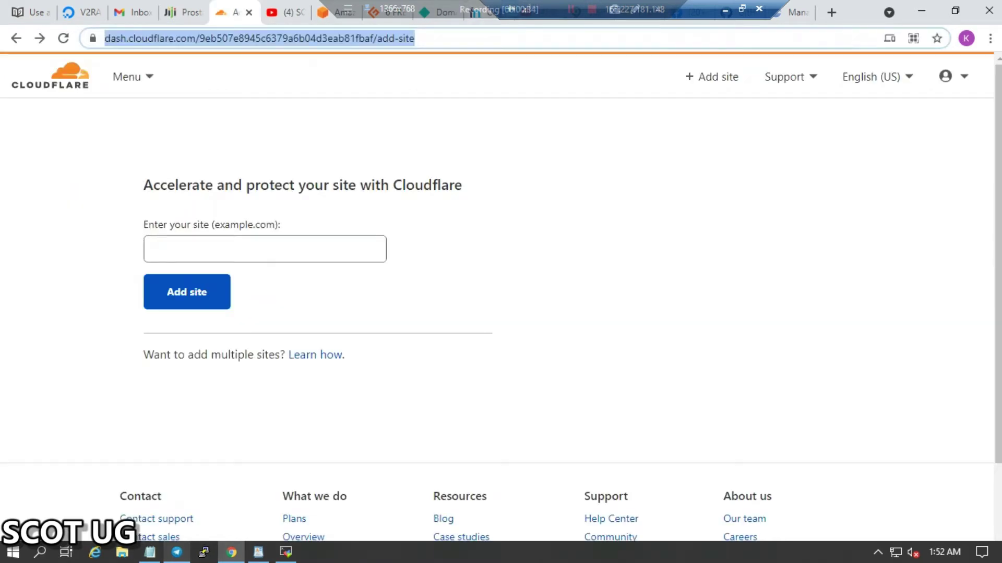
Step: Add the site multidomain.tk to the Cloudflare account
click(265, 249)
key(Down)
key(Down)
key(Down)
key(Up)
key(Up)
key(Return)
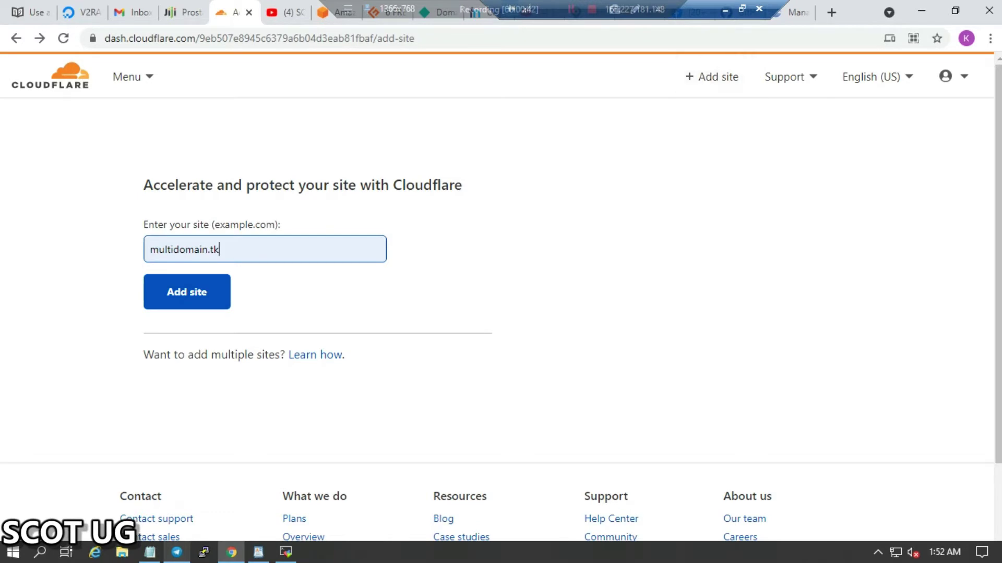
key(Return)
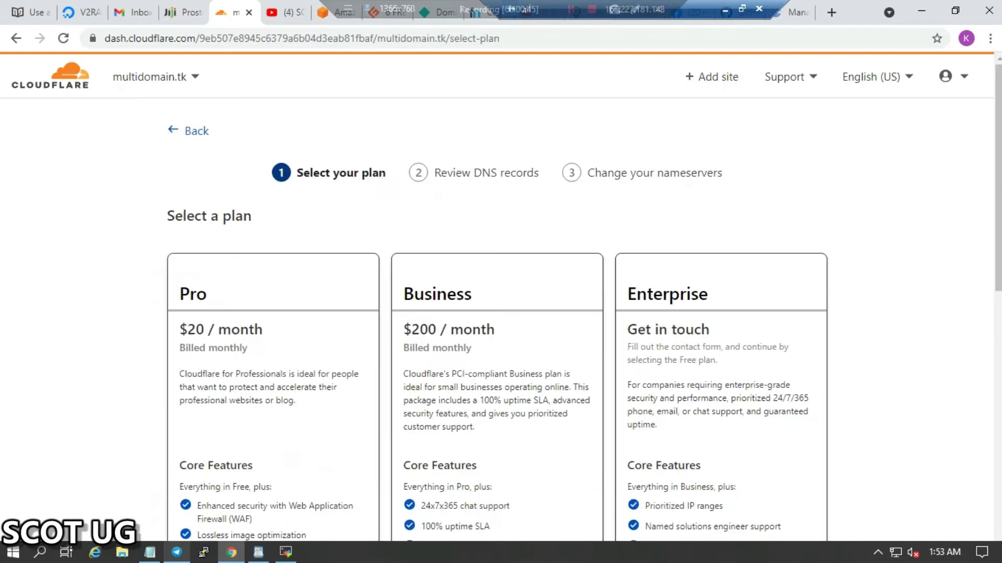
Step: Choose the Free $0 plan for multidomain.tk and continue to the DNS record scan
scroll(501, 313, down, 6)
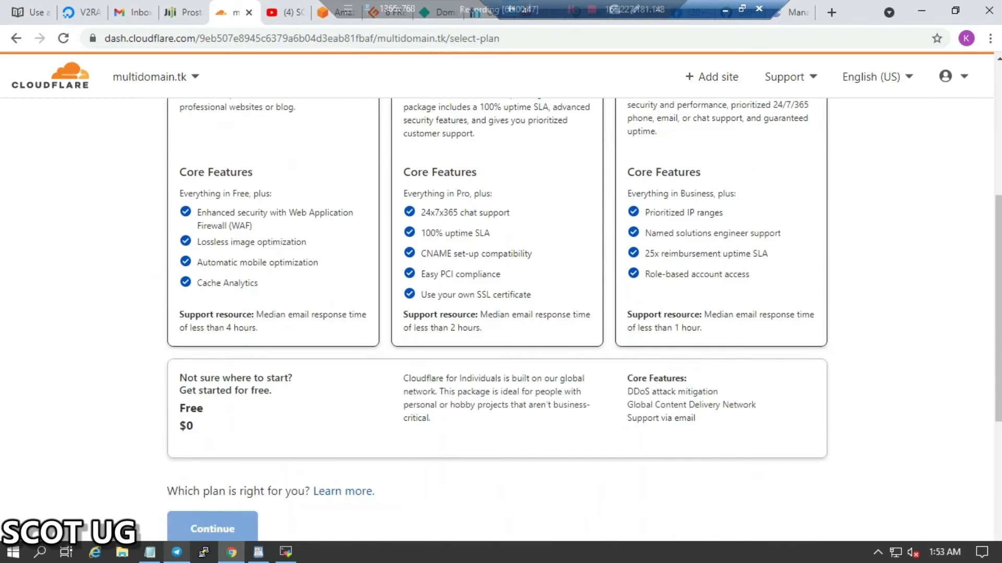
scroll(501, 313, up, 3)
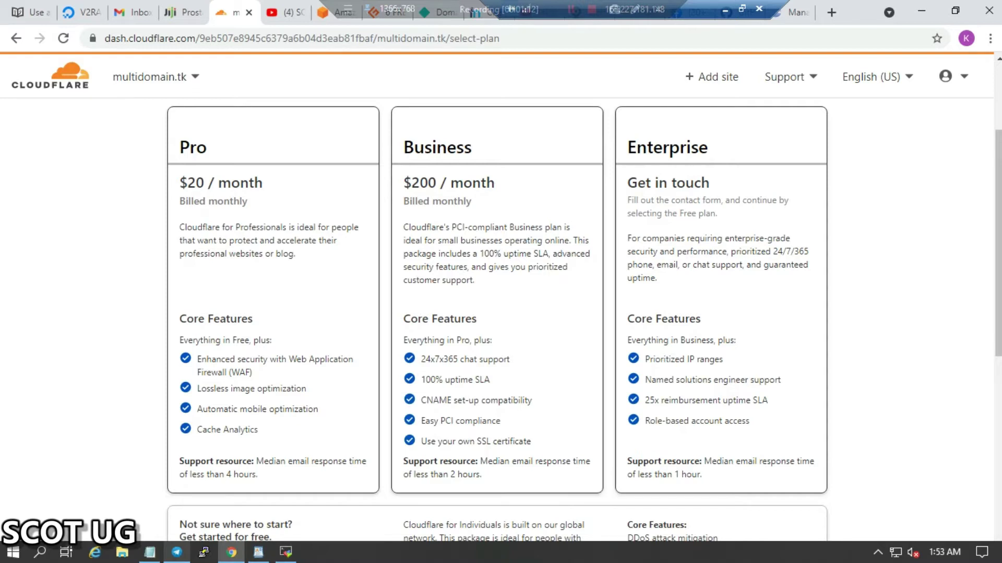
scroll(497, 313, down, 4)
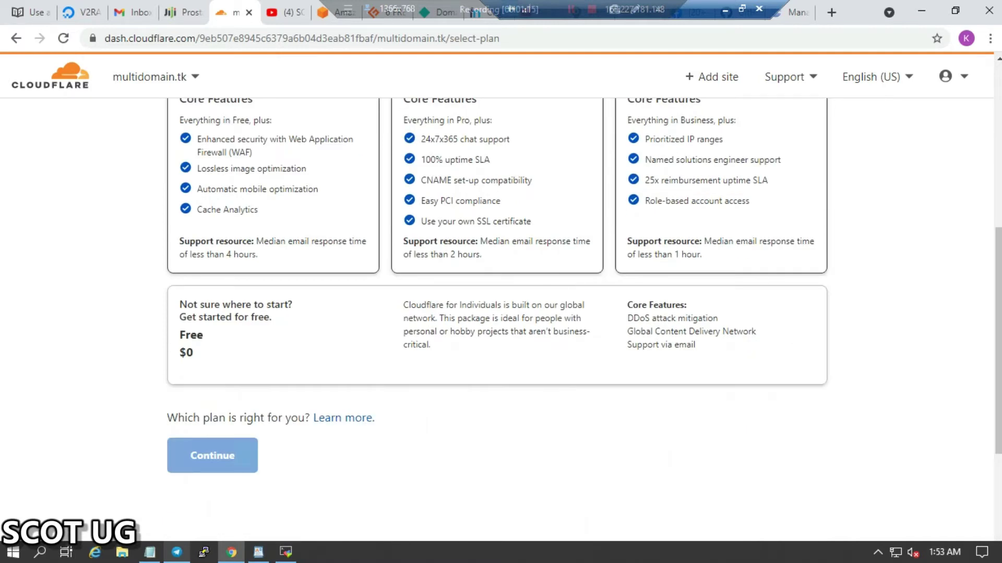
click(496, 336)
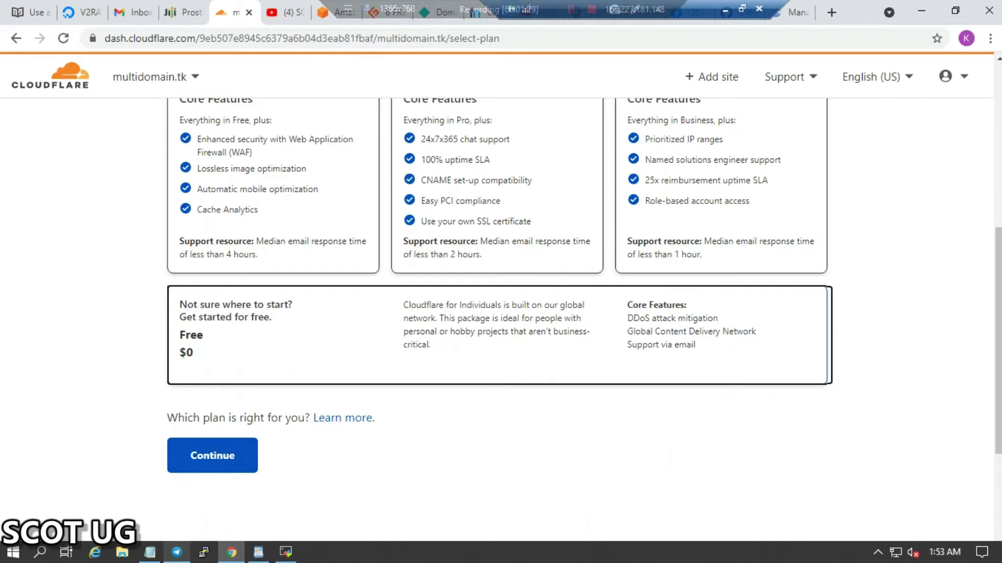
scroll(497, 323, up, 5)
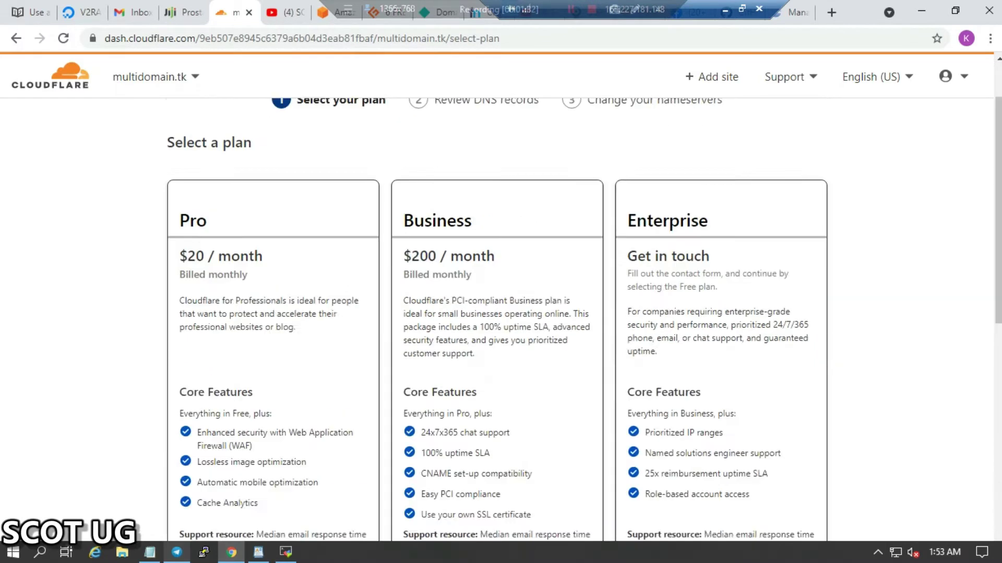
scroll(500, 313, down, 10)
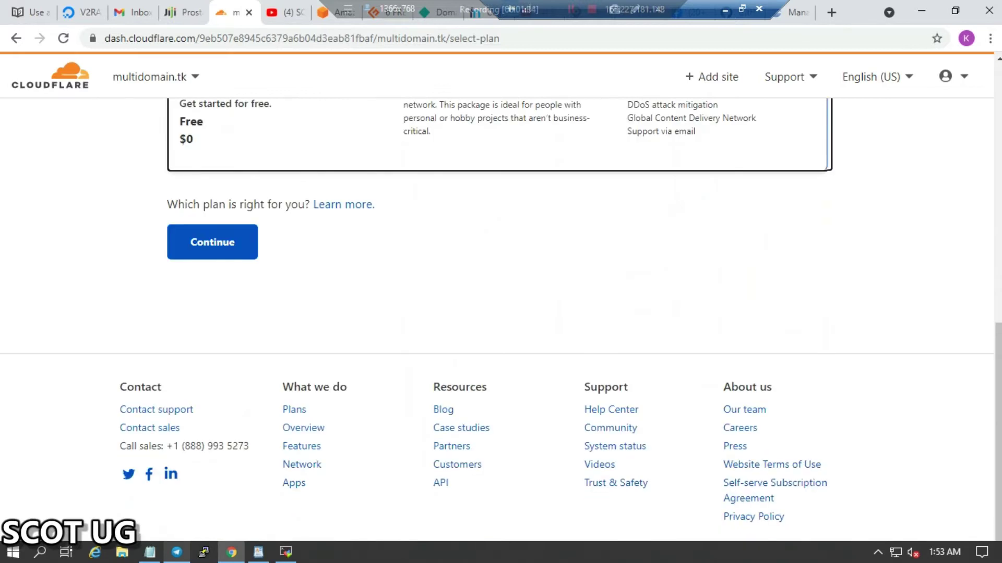
scroll(500, 313, up, 5)
scroll(499, 313, down, 4)
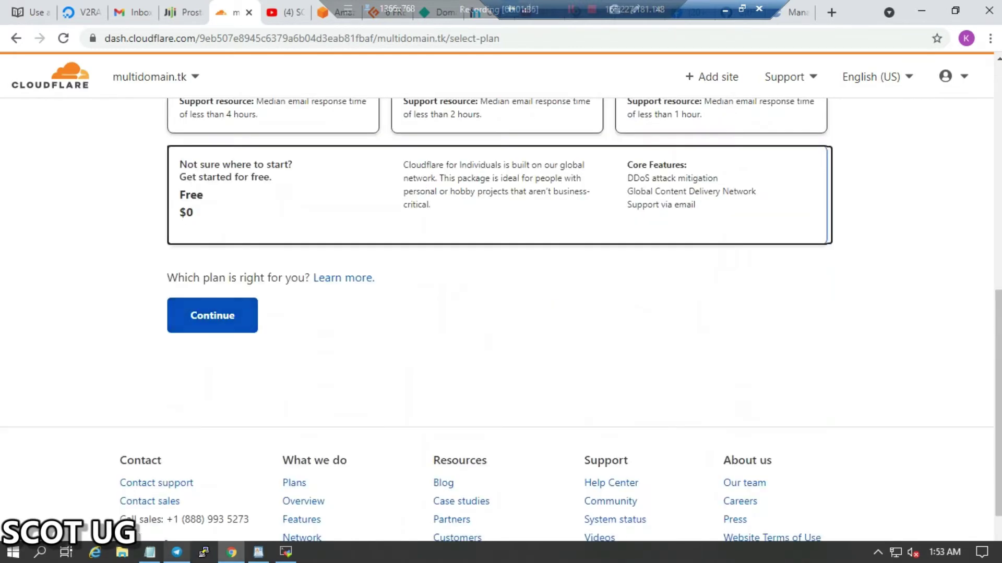
scroll(499, 313, up, 7)
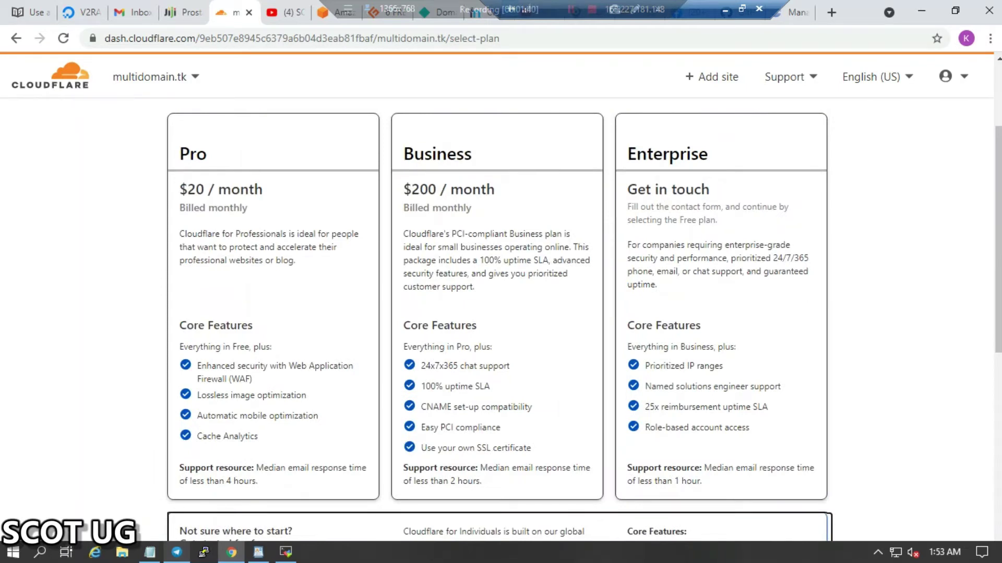
scroll(500, 313, down, 5)
click(212, 389)
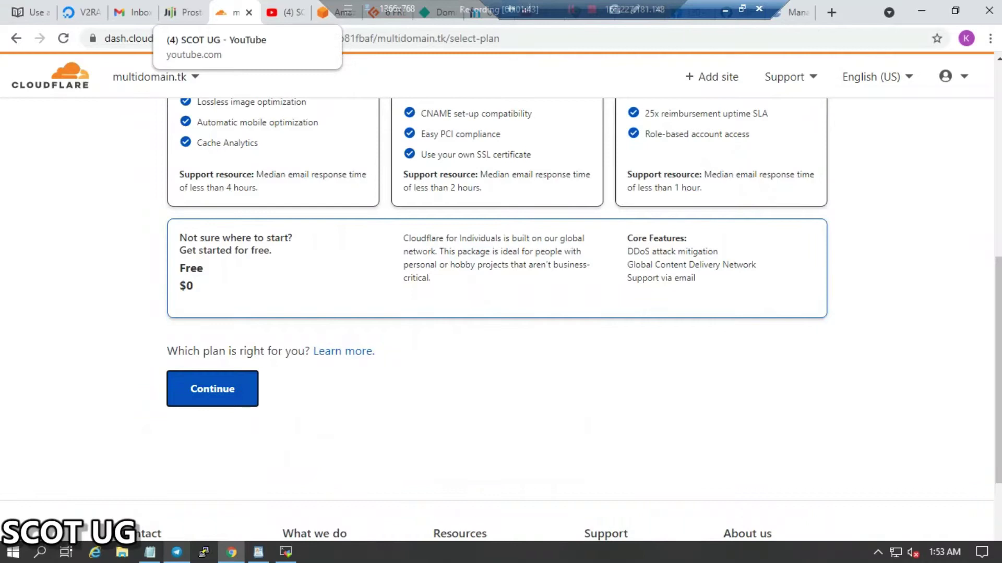
key(Return)
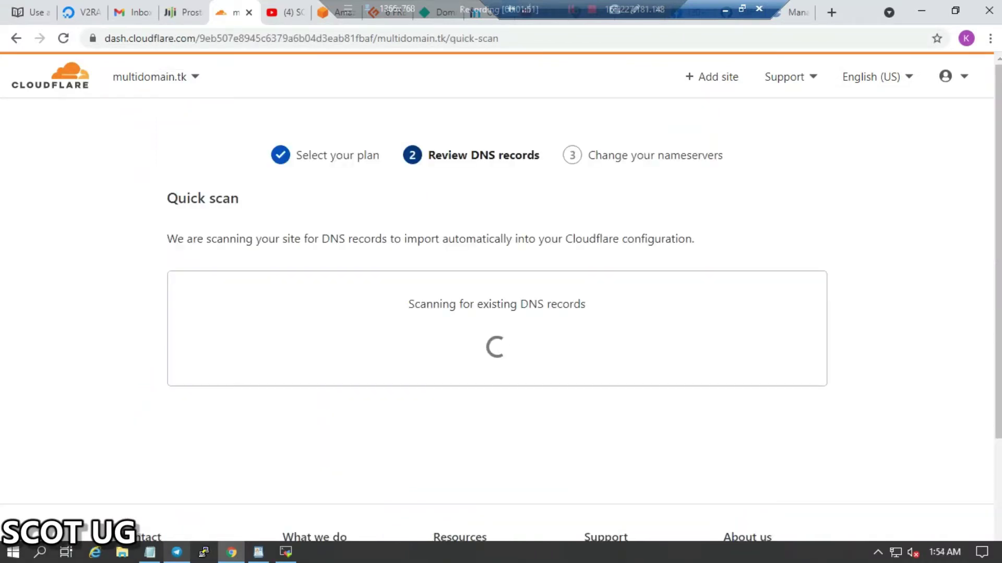
scroll(500, 313, down, 3)
scroll(499, 313, up, 1)
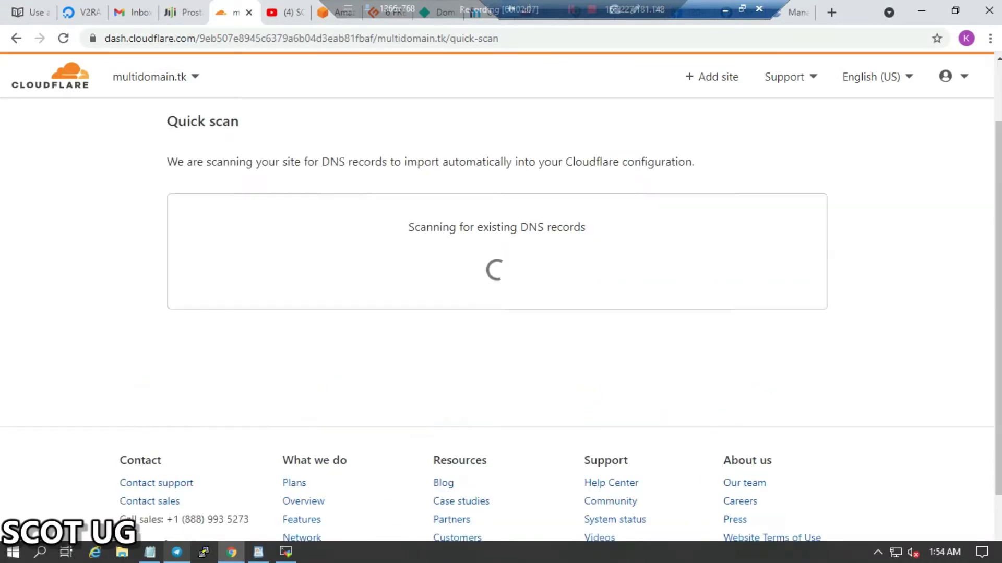
scroll(500, 313, up, 1)
click(741, 8)
right_click(273, 223)
key(Escape)
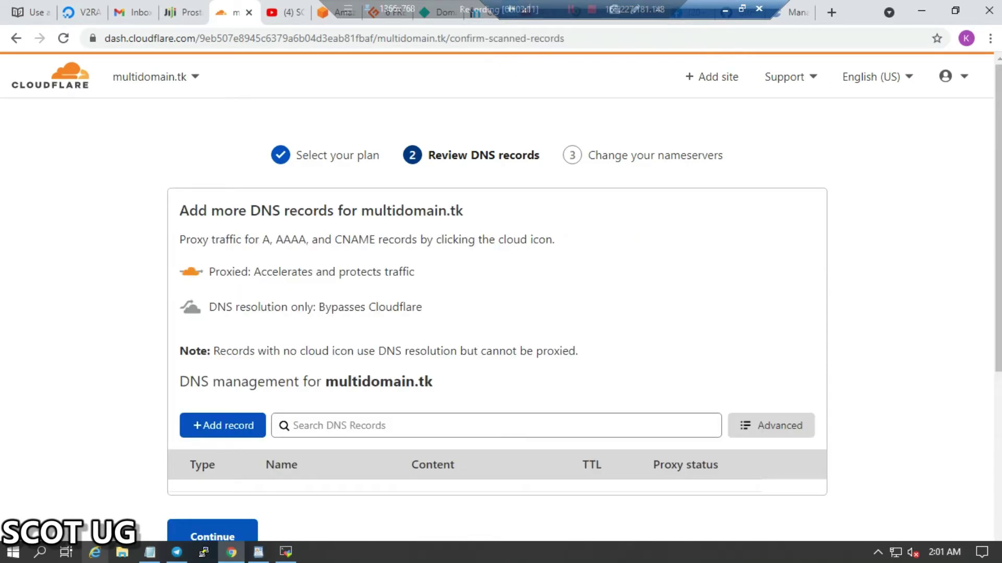
scroll(497, 313, down, 5)
scroll(497, 313, up, 3)
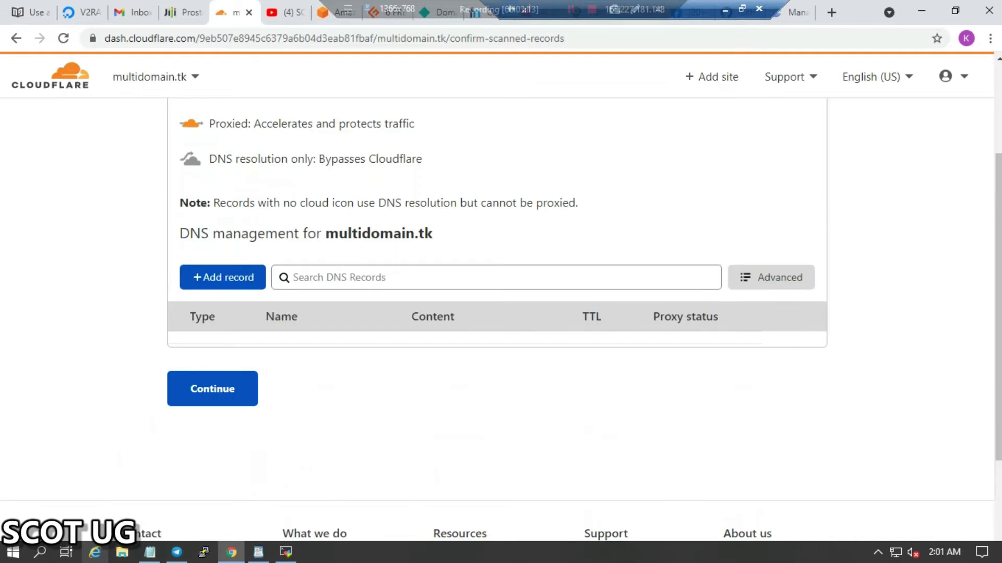
click(224, 277)
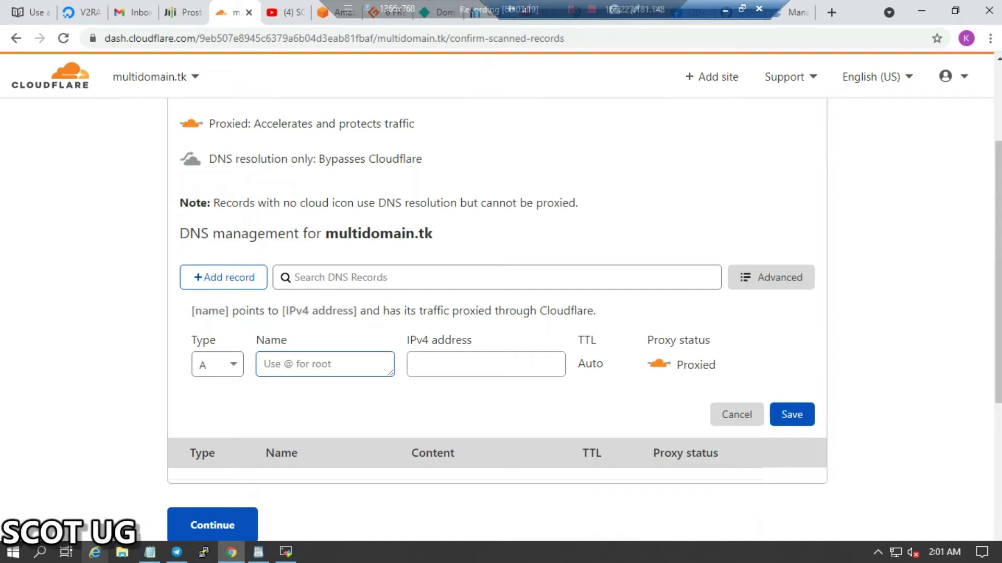
text(@)
click(486, 364)
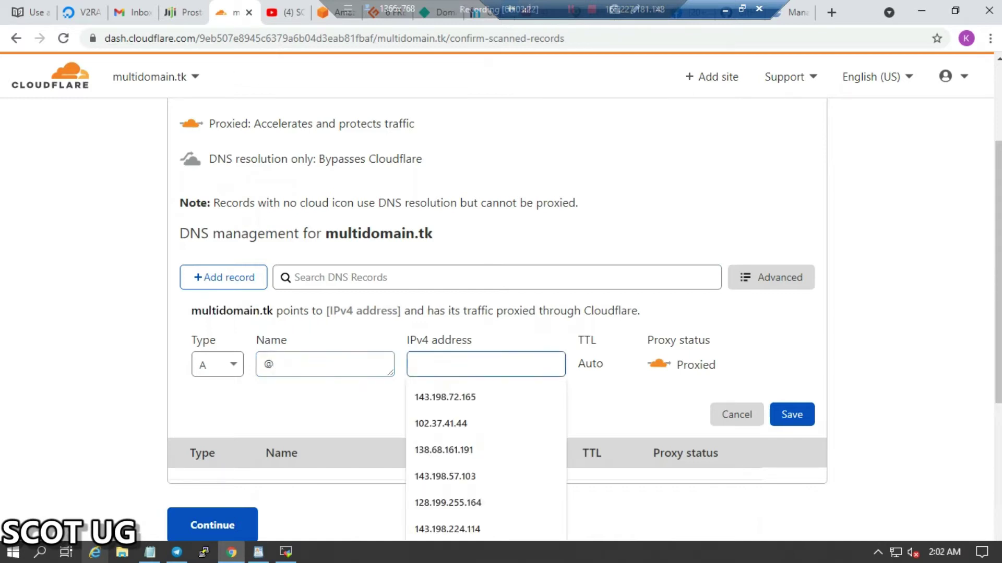
key(Down)
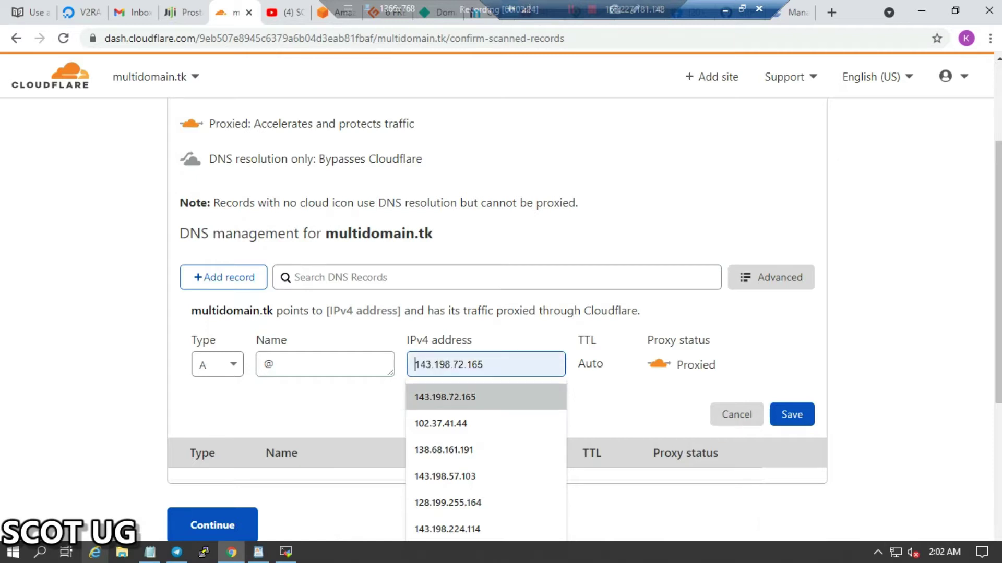
key(Return)
key(Tab)
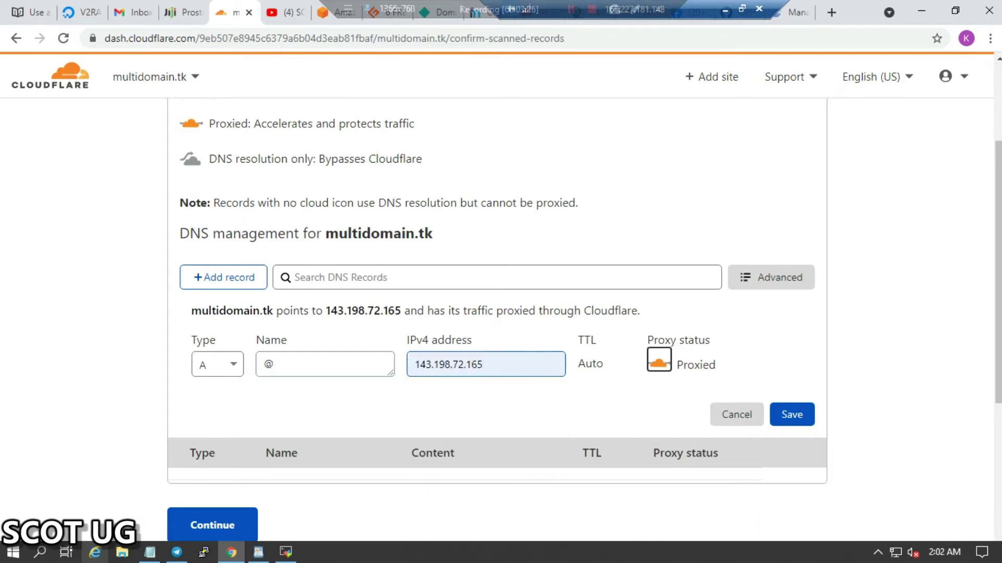
key(space)
scroll(501, 313, down, 2)
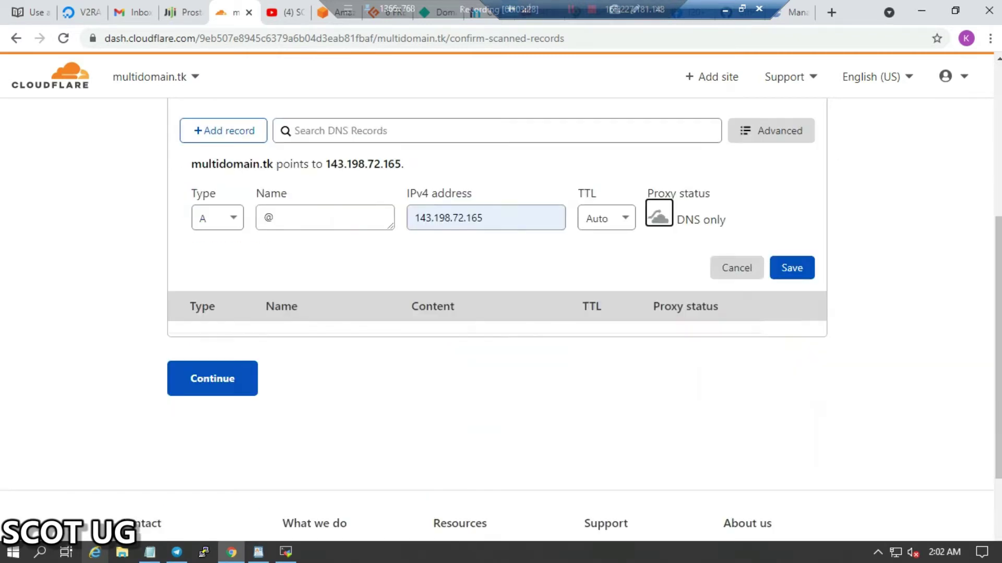
click(223, 130)
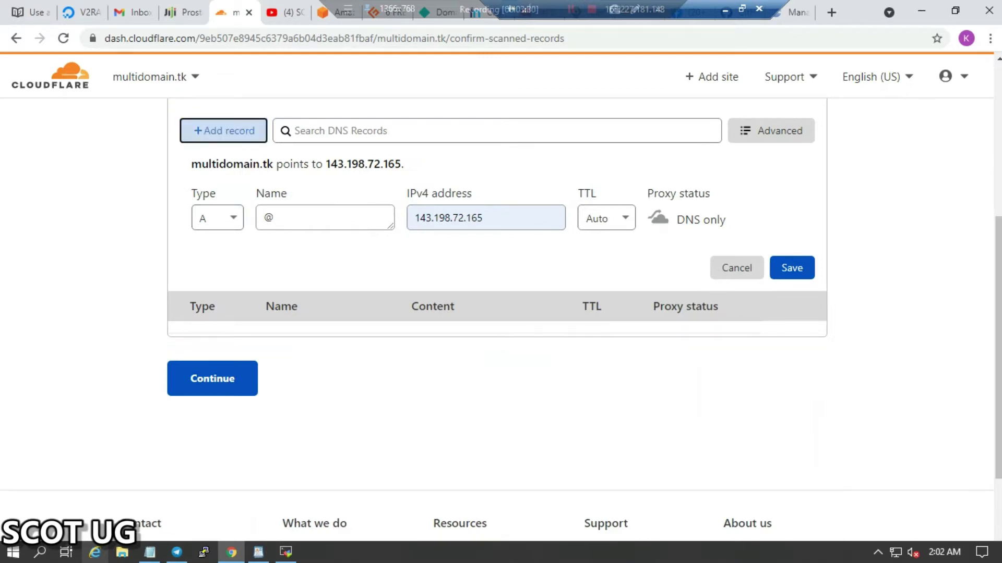
scroll(496, 313, up, 3)
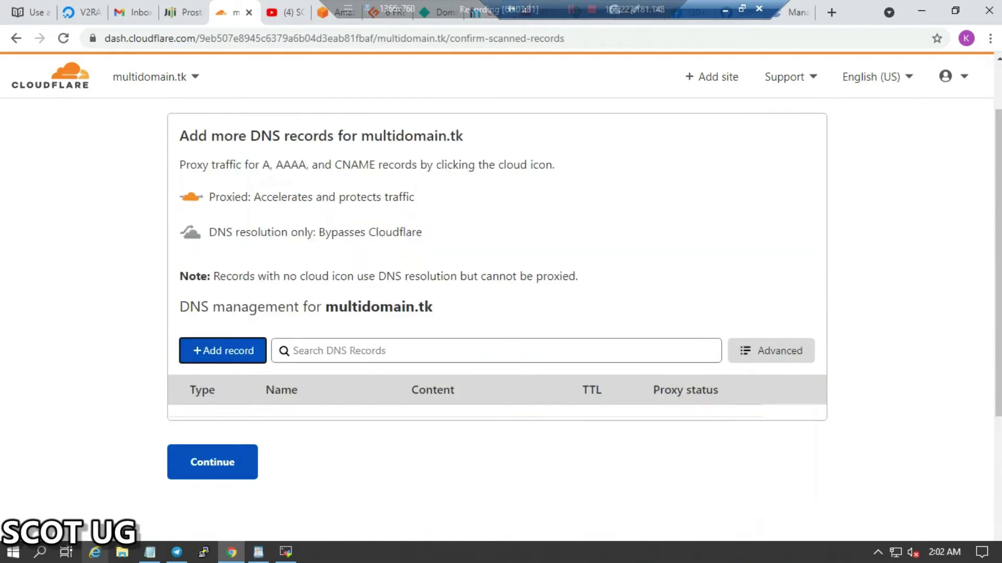
Step: Add and save an A record for the root (@) pointing to 138.68.161.191, with the proxy status set to DNS only
click(223, 350)
click(325, 438)
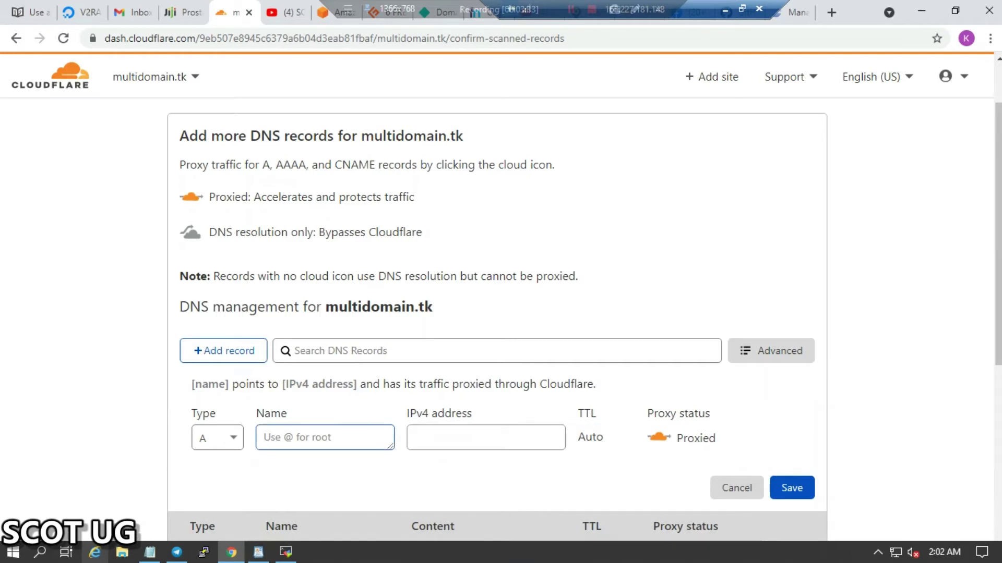
text(@)
click(486, 438)
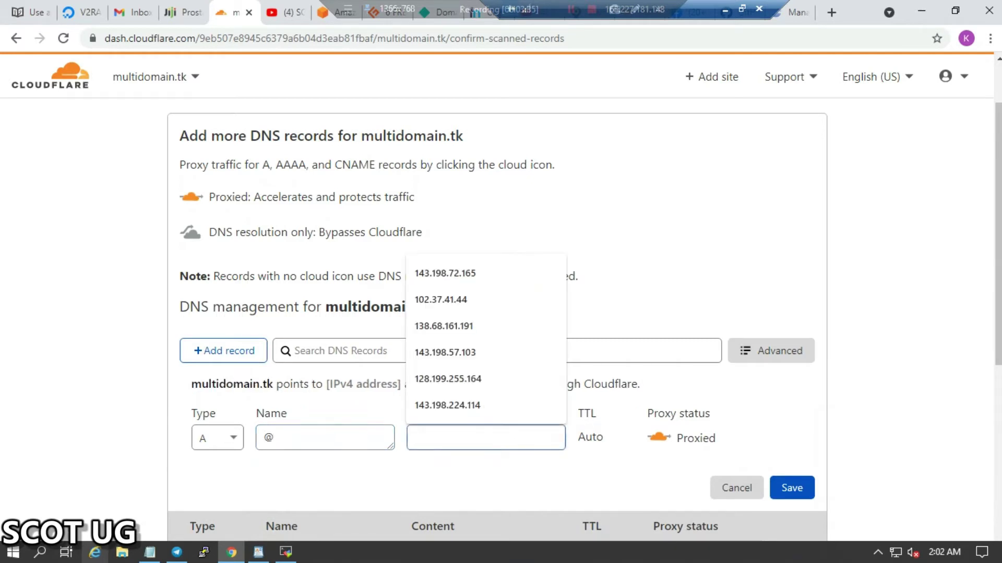
key(Up)
key(Up)
key(Up)
key(Up)
key(Return)
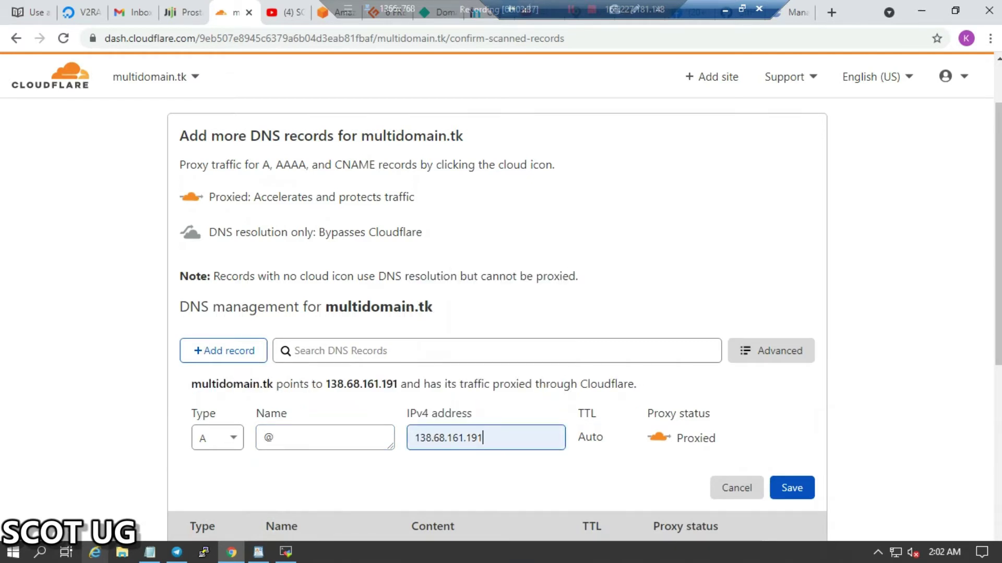
click(658, 437)
click(791, 487)
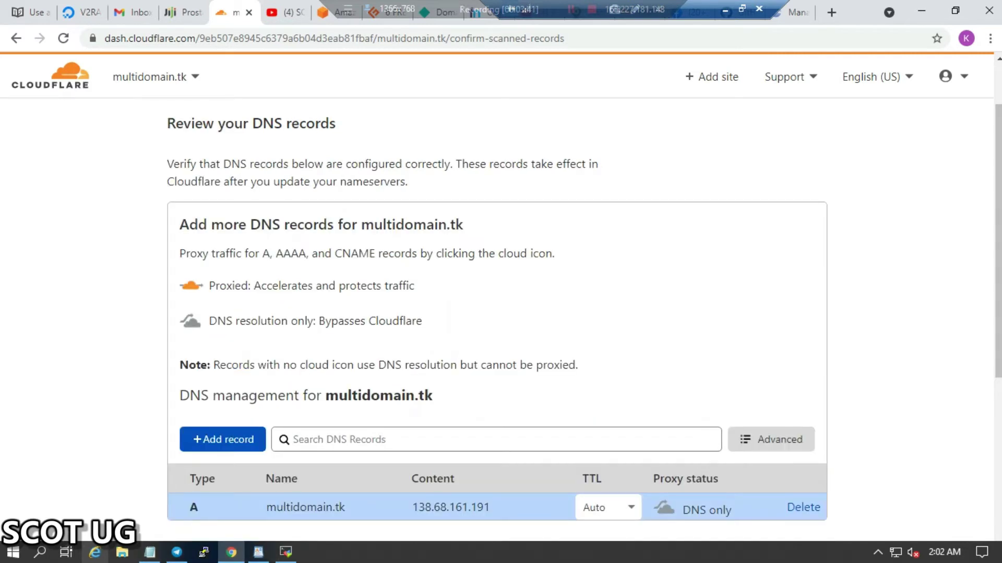
Step: Start a new A record for multidomain.tk named scotug with the IPv4 address 102.37.41.44
scroll(344, 365, down, 2)
click(223, 293)
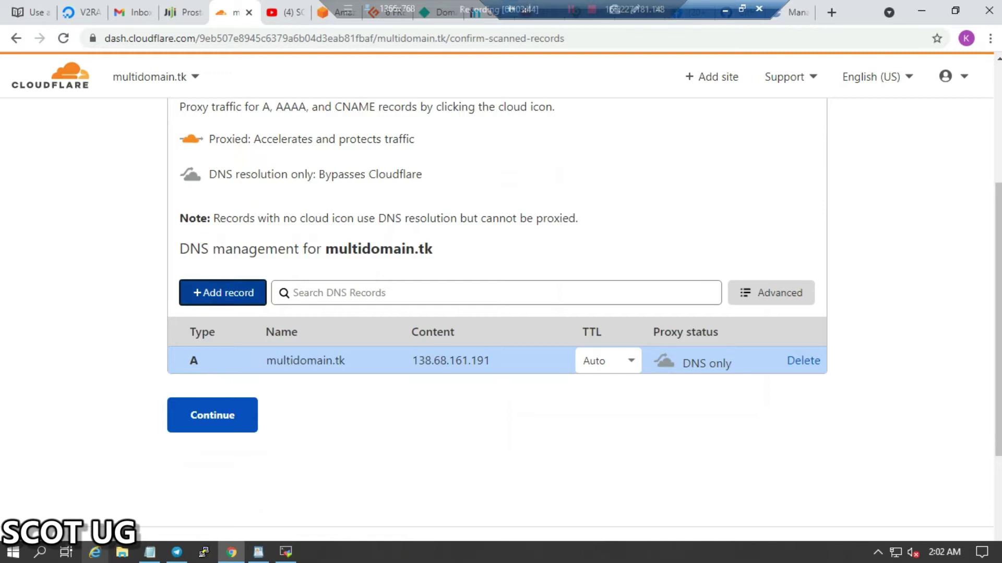
key(Return)
click(321, 380)
text(scotug)
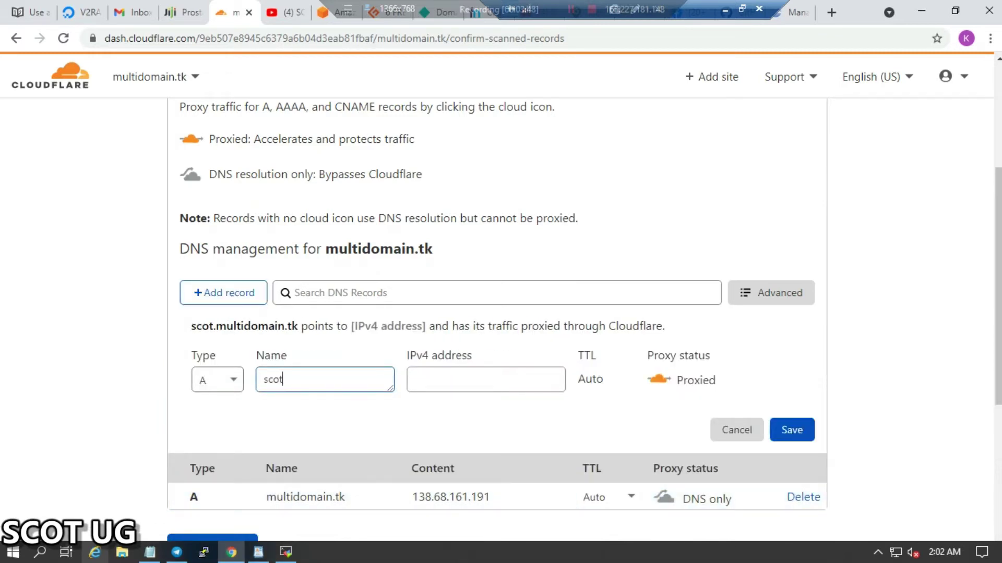
key(Tab)
key(Down)
key(Down)
key(Down)
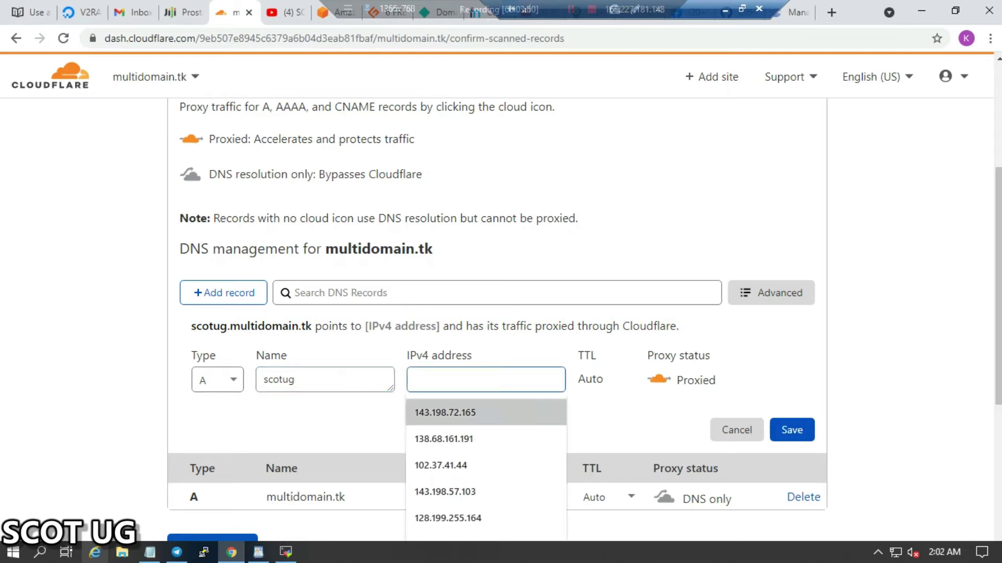
key(Return)
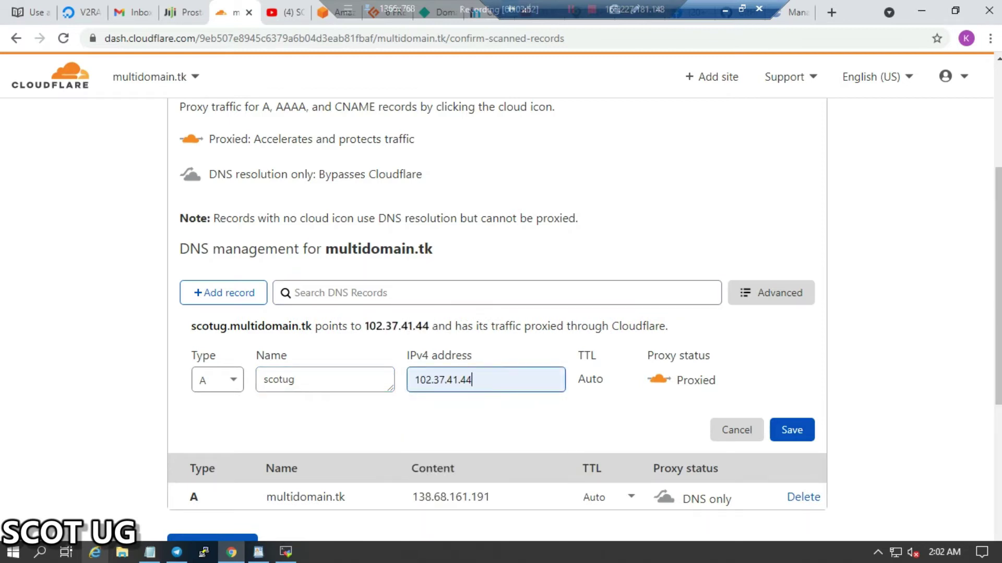
Step: Set the scotug record's proxy status to DNS only and save the record
key(Tab)
key(space)
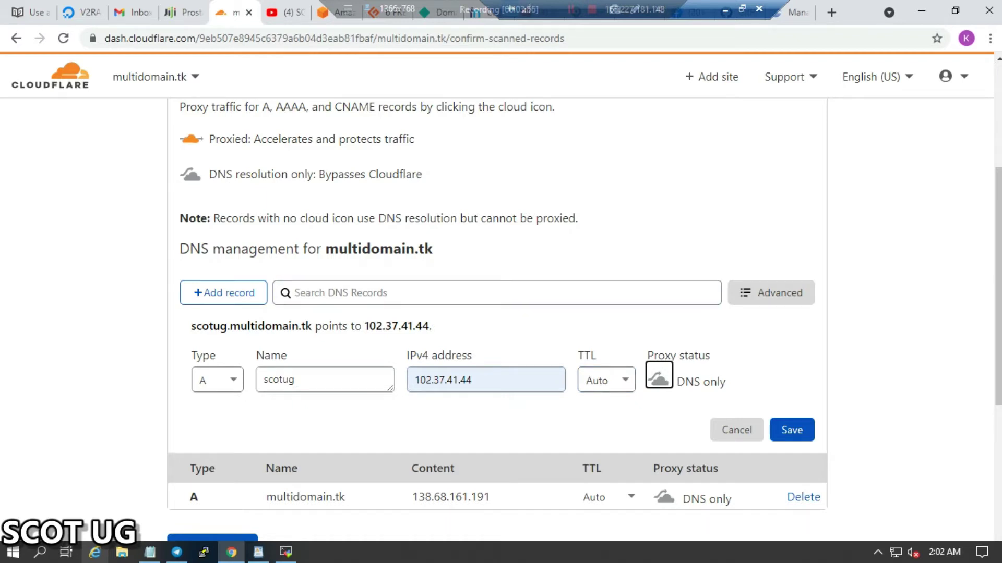
key(space)
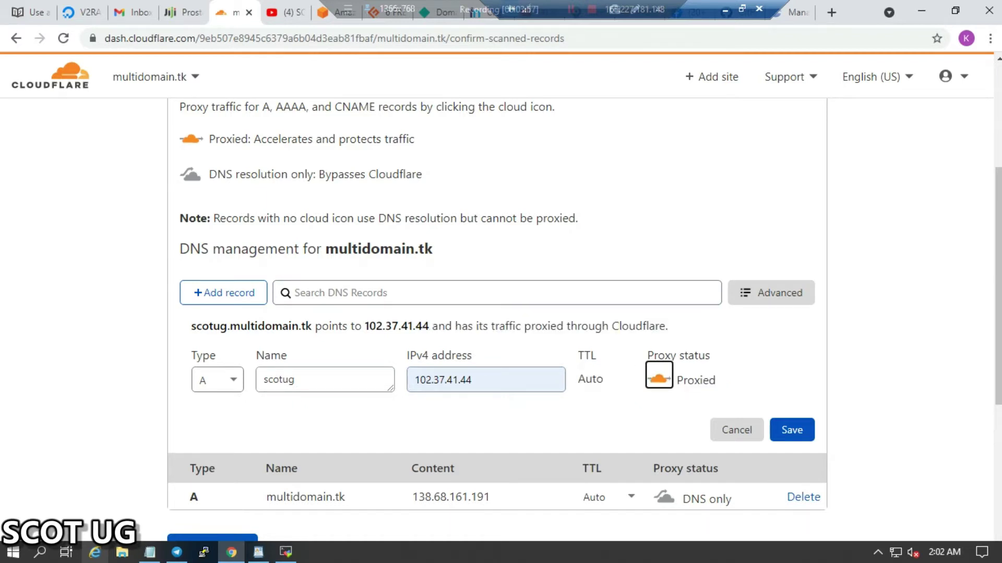
key(space)
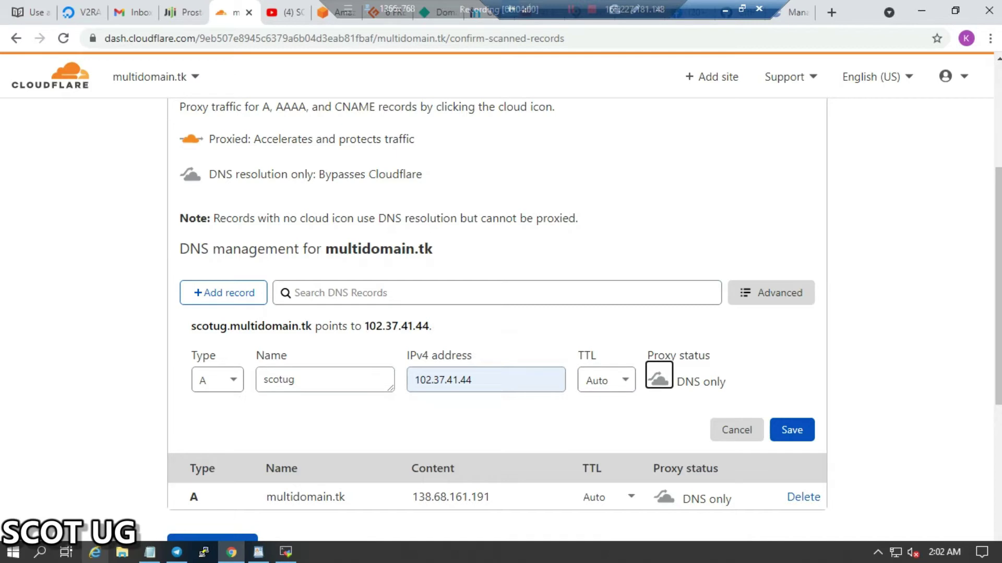
key(Return)
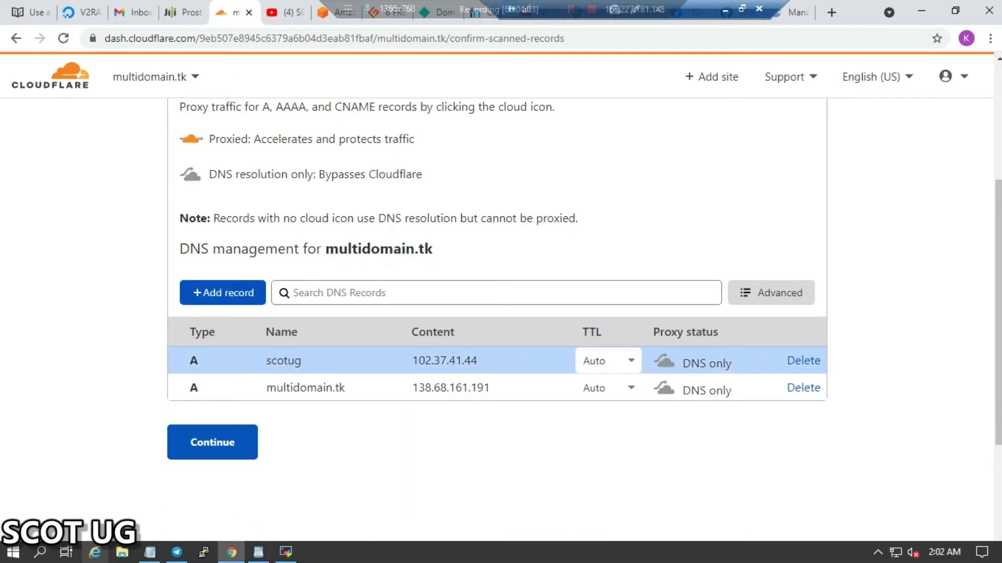
Step: Accept the reviewed DNS records, continue to the nameserver directions, and copy the nameserver addilyn.ns.cloudflare.com
click(486, 388)
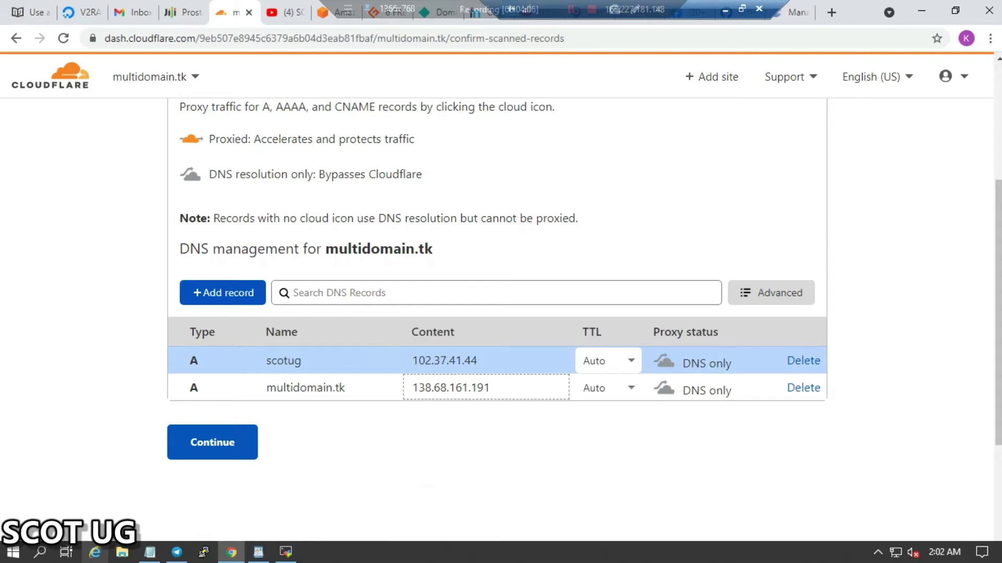
click(212, 443)
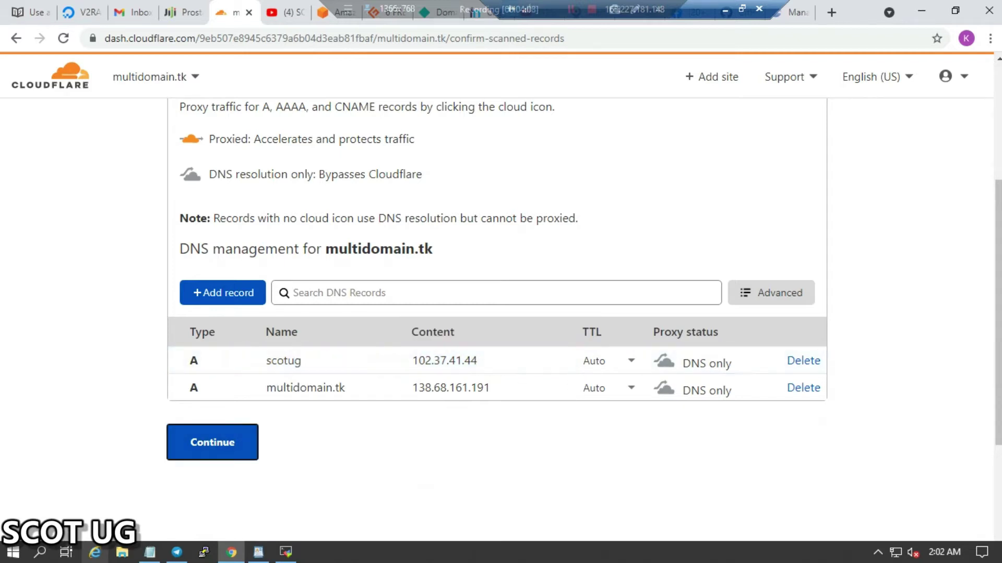
scroll(501, 313, down, 4)
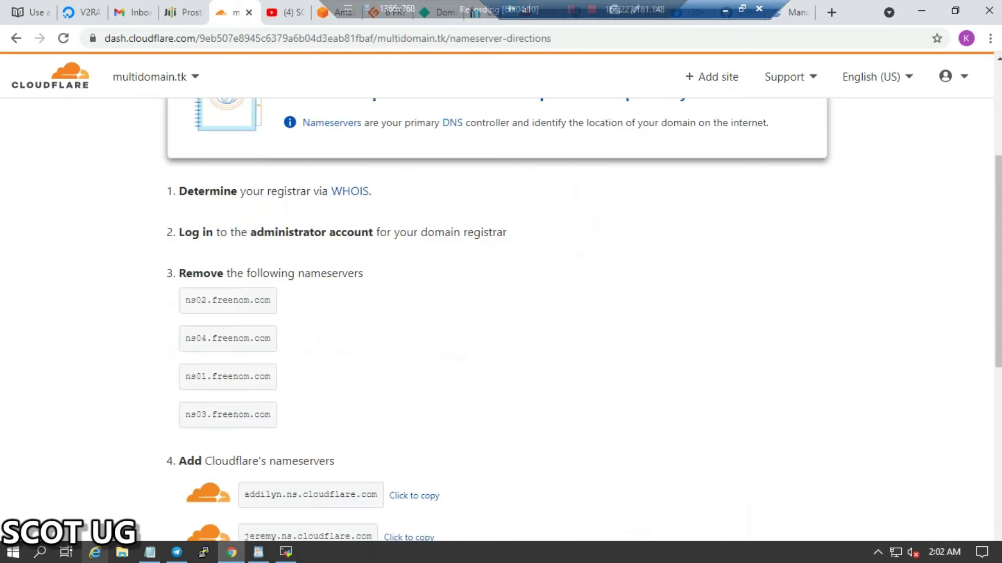
scroll(501, 313, down, 3)
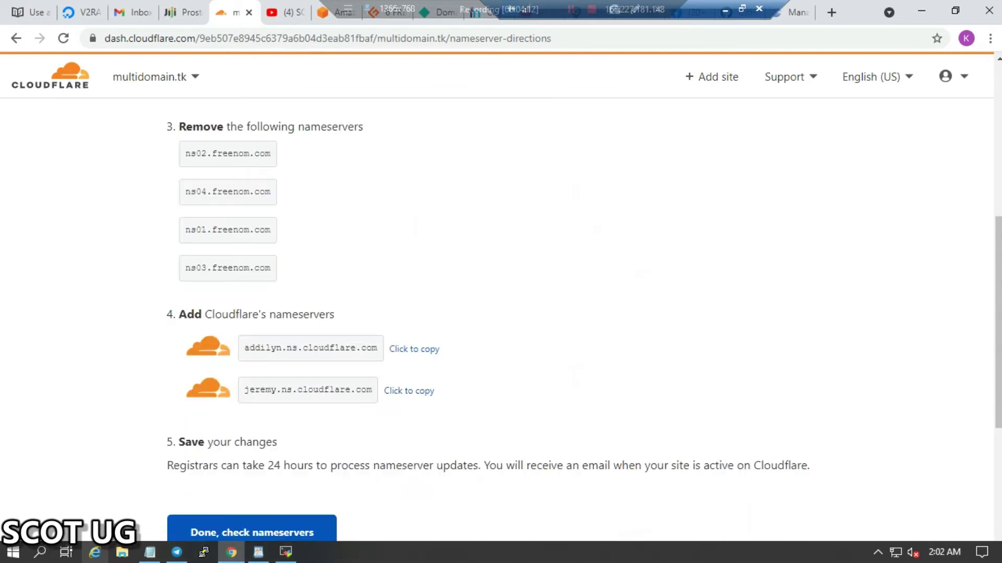
click(414, 349)
Step: Switch to Freenom and open the nameserver settings of multidomain.tk from the list of registered domains
click(487, 15)
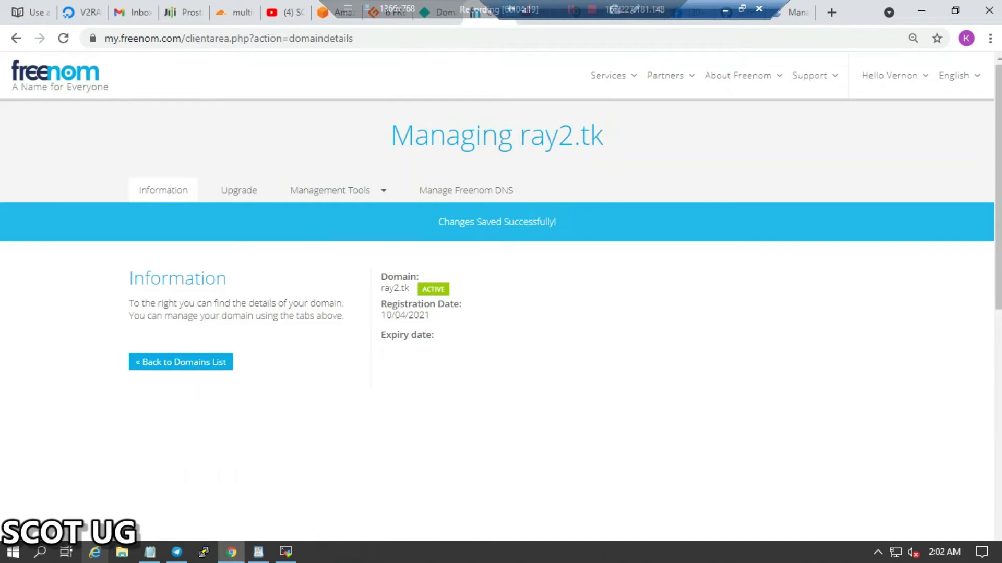
click(17, 38)
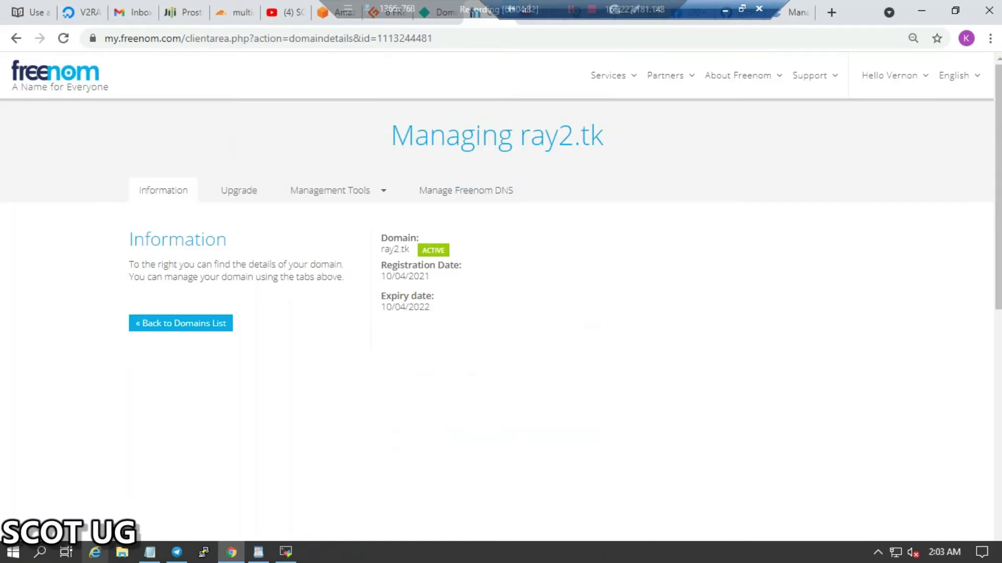
mouse_move(610, 75)
click(616, 143)
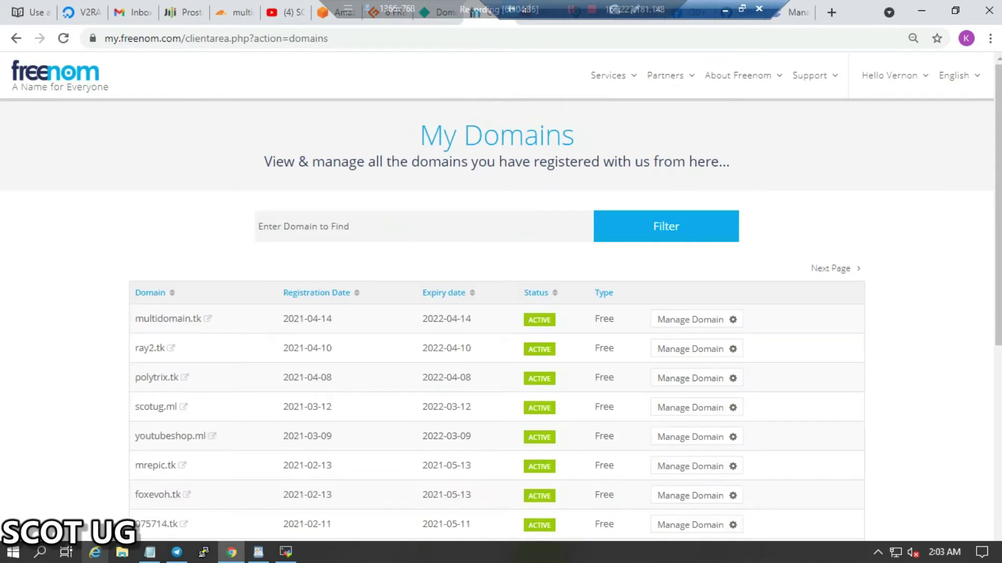
click(697, 320)
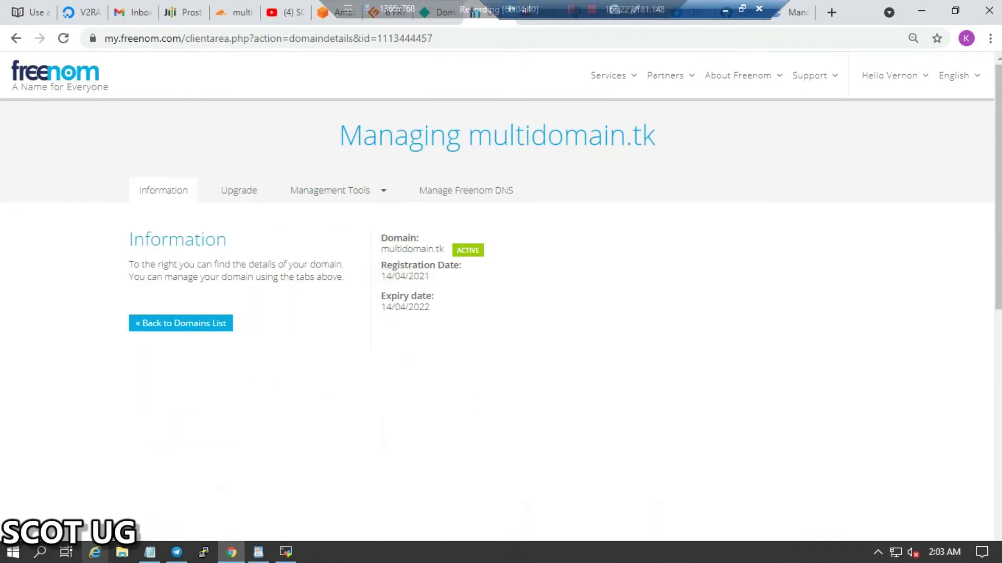
click(330, 191)
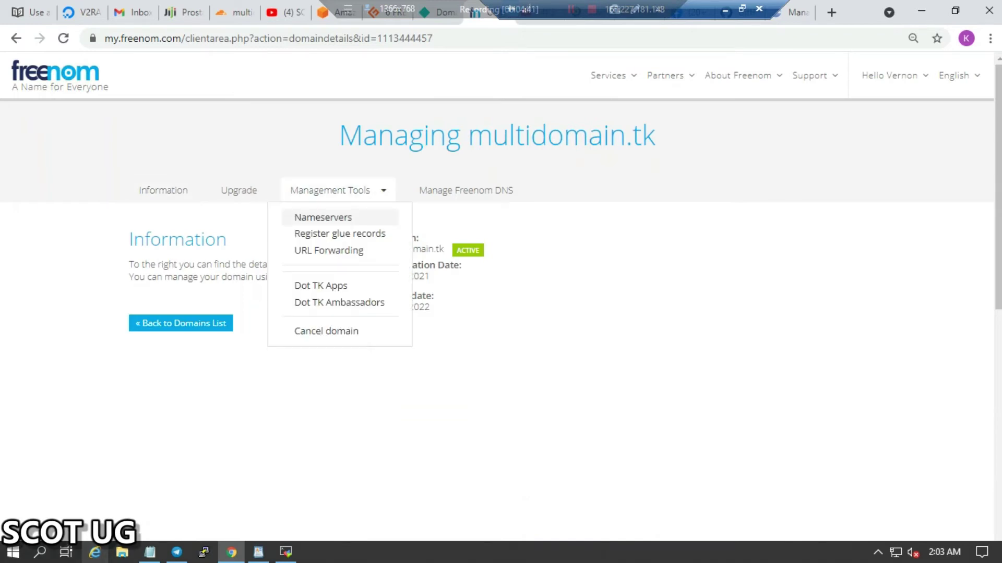
click(323, 217)
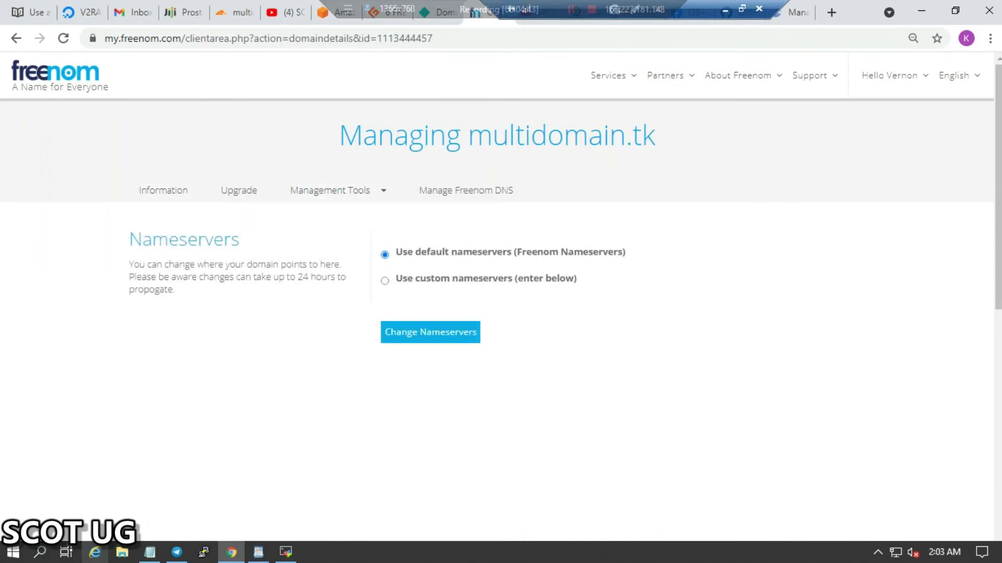
Step: Change multidomain.tk to custom nameservers, with addilyn.ns.cloudflare.com as Nameserver 1 and jeremy.ns.cloudflare.com as Nameserver 2, and save
click(385, 281)
click(451, 343)
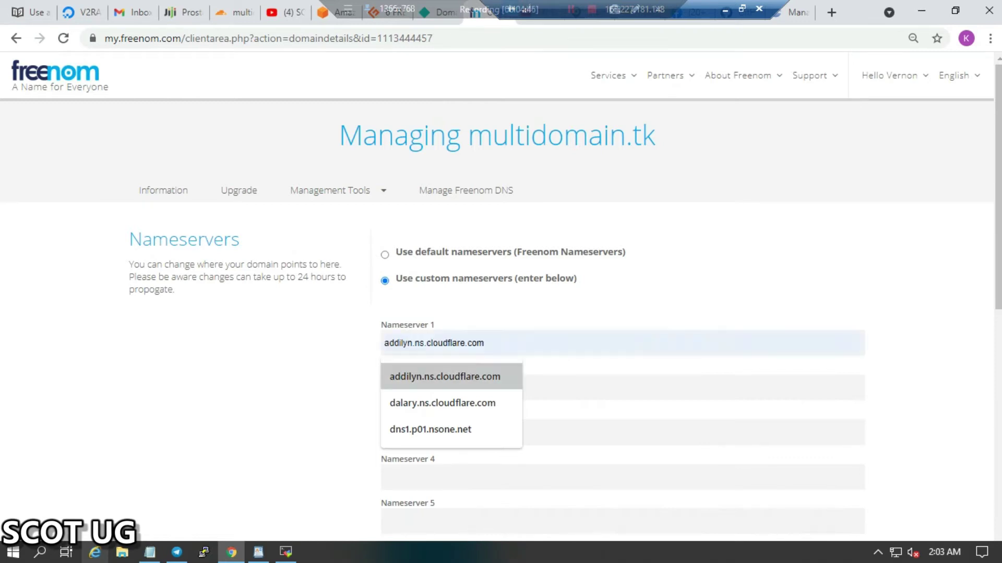
click(445, 376)
click(449, 388)
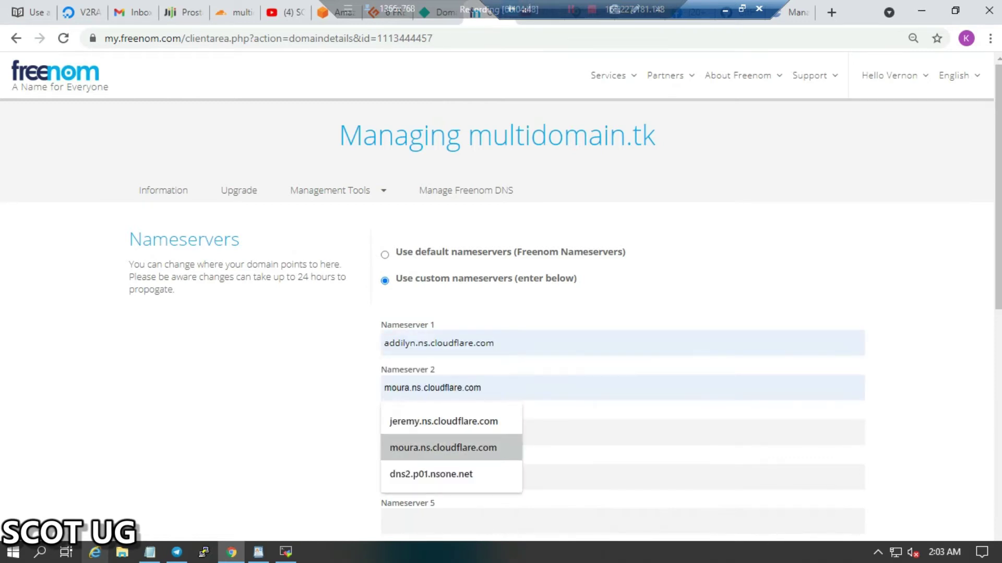
text(j)
key(Down)
key(Return)
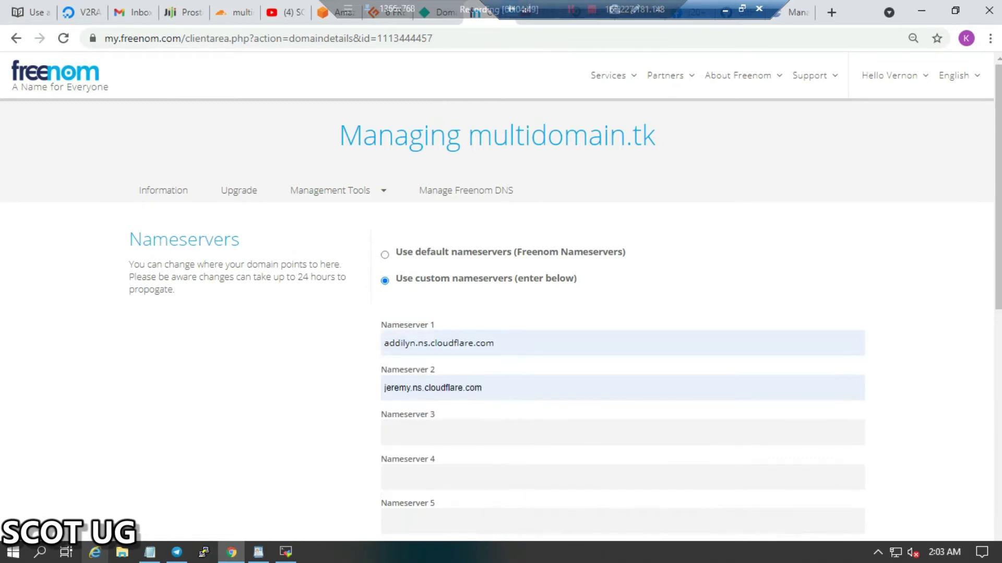
scroll(501, 282, down, 5)
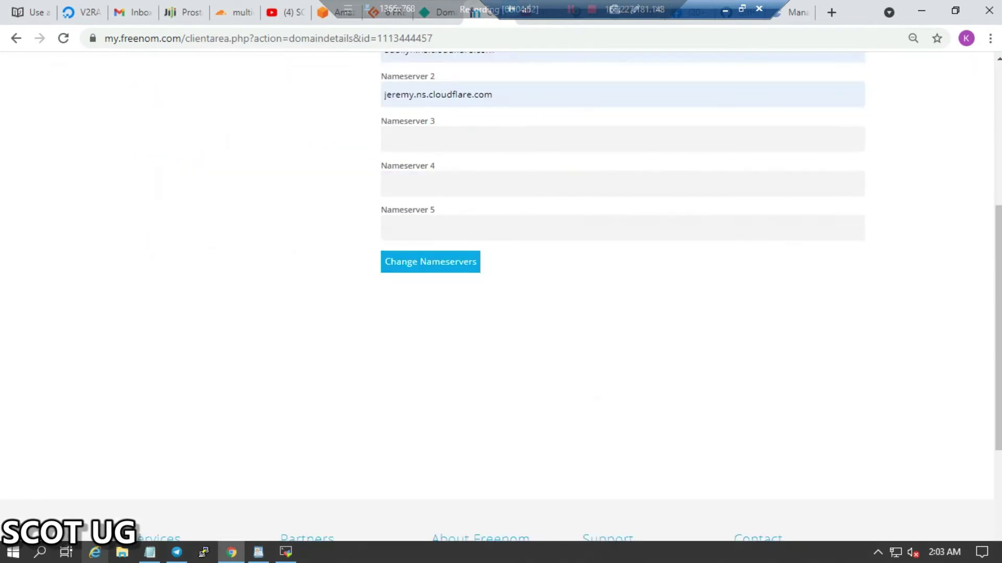
key(Return)
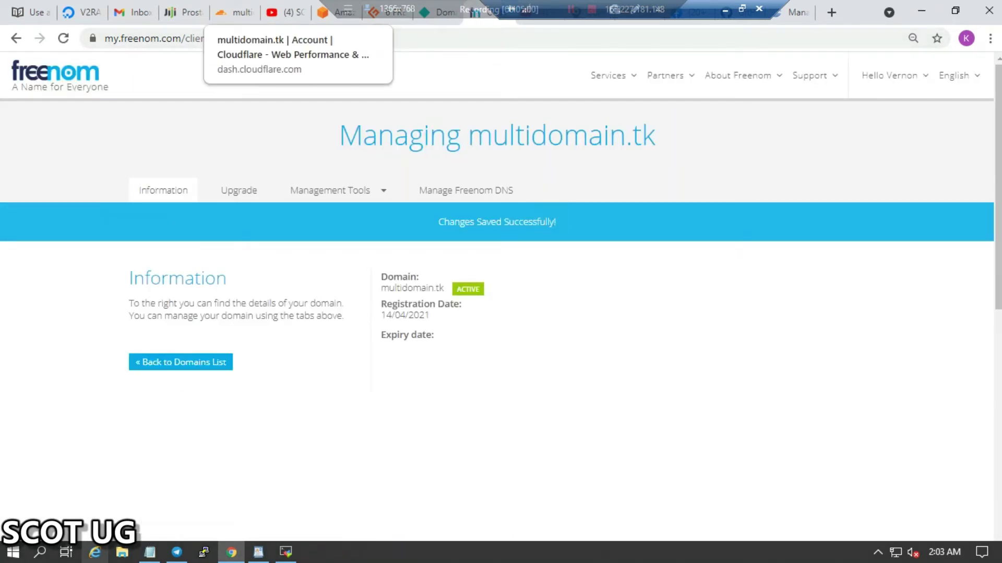
Step: Return to Cloudflare and confirm that the nameservers are changed so they get checked
click(235, 12)
scroll(251, 313, down, 4)
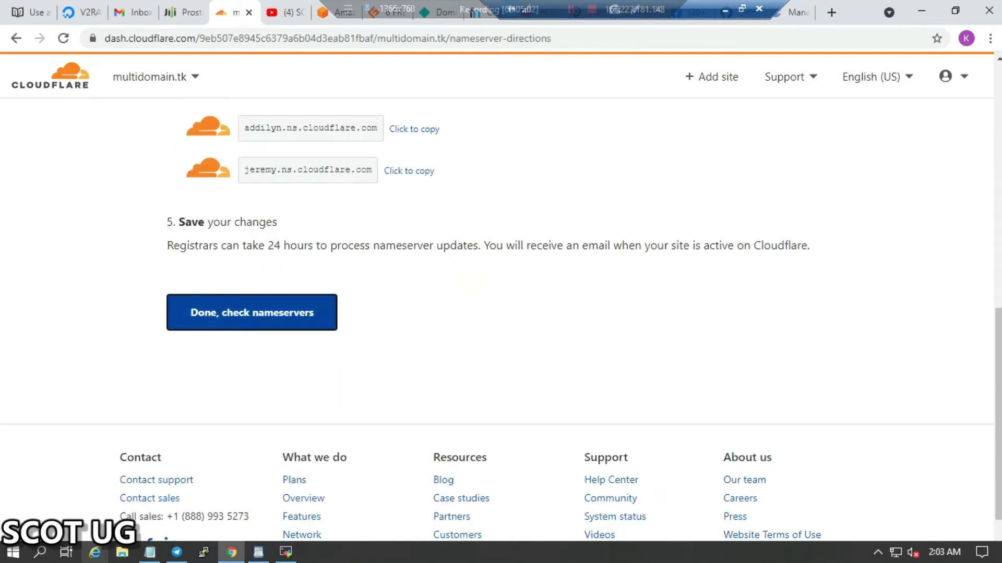
click(198, 320)
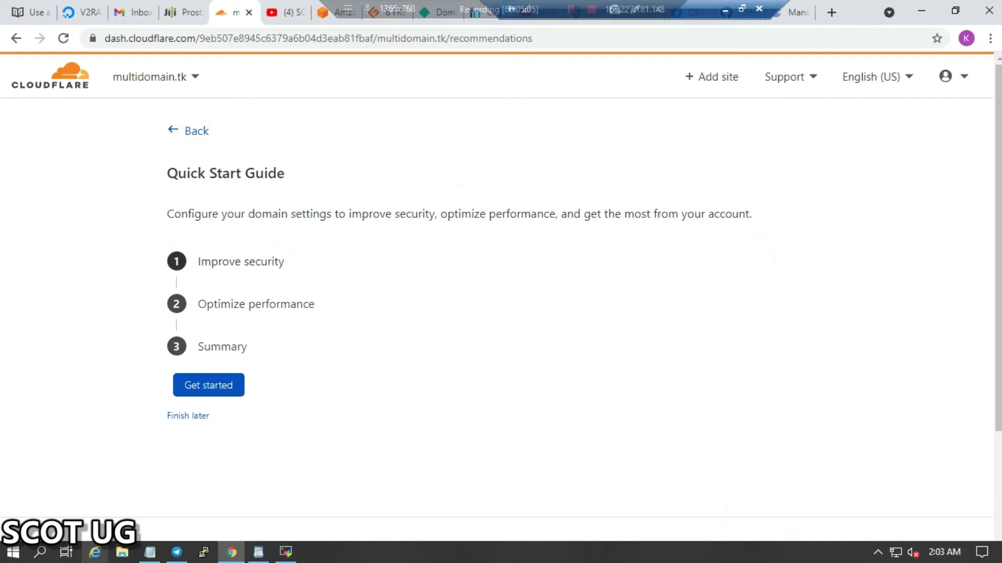
Step: Start the Quick Start Guide, save Automatic HTTPS Rewrites as on, and turn on and save Always Use HTTPS
click(208, 385)
scroll(501, 313, down, 3)
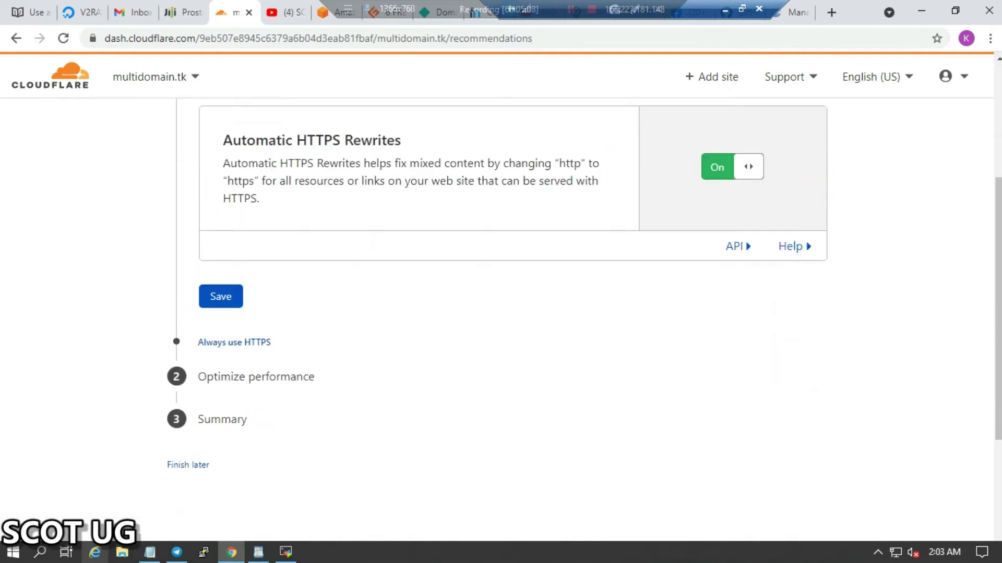
click(220, 297)
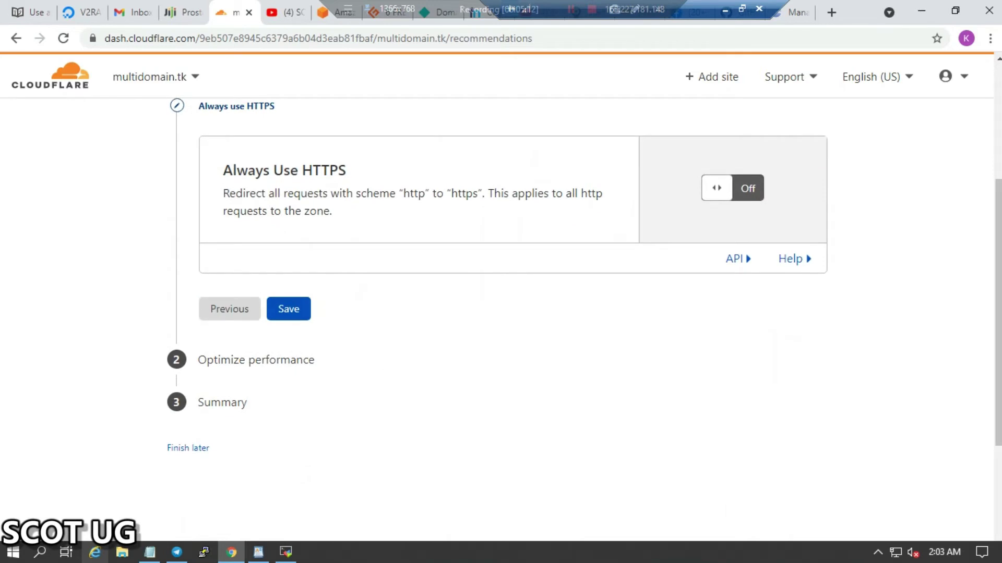
click(732, 188)
key(Return)
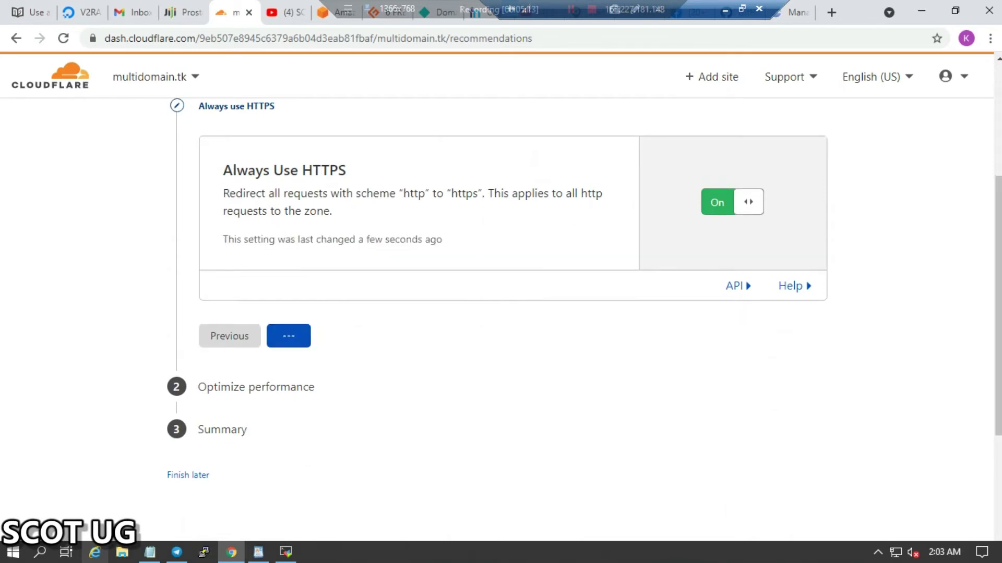
Step: Finish the Quick Start Guide with Auto Minify enabled for JavaScript, CSS and HTML and Brotli kept on
scroll(501, 313, up, 3)
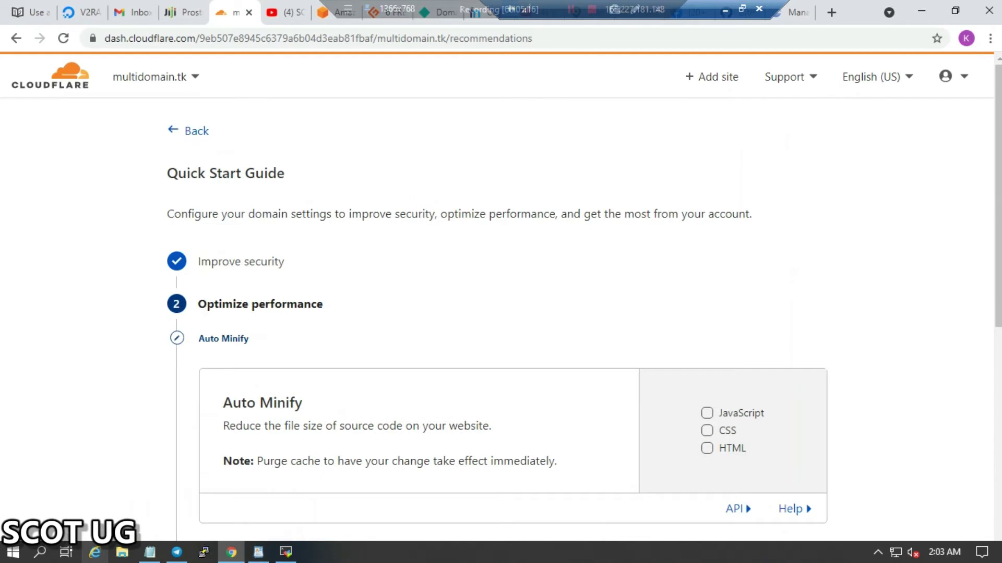
scroll(501, 313, down, 1)
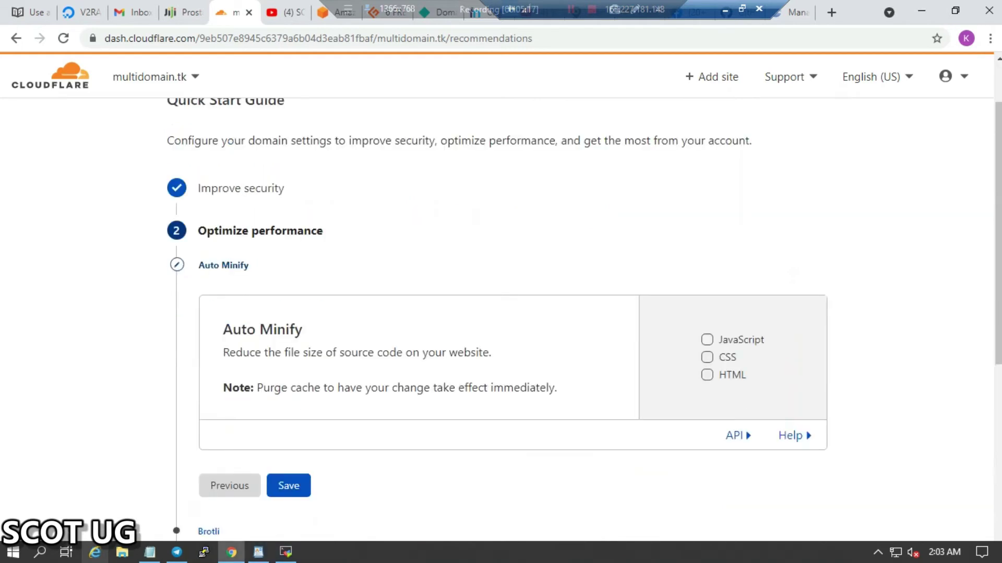
scroll(501, 313, down, 2)
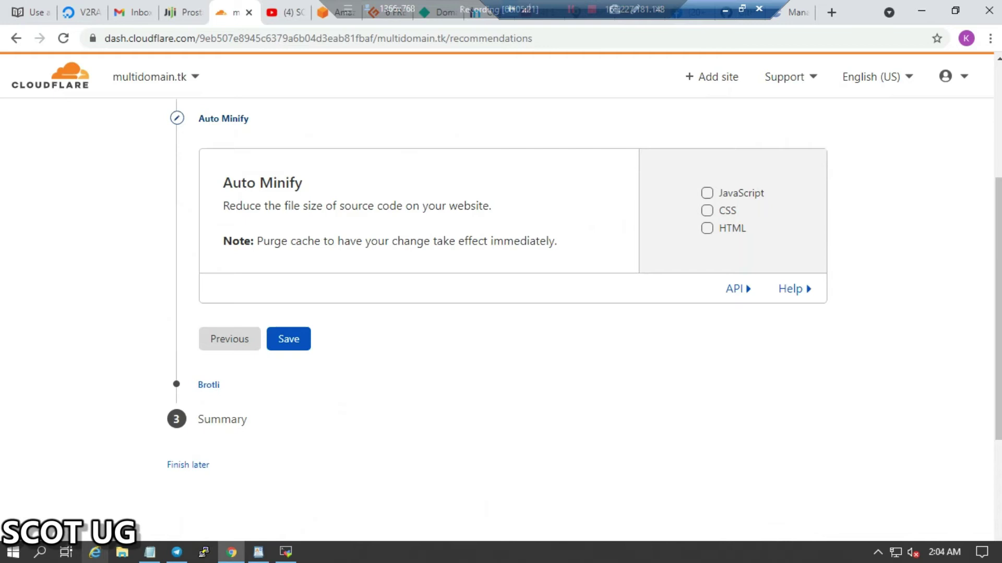
click(707, 193)
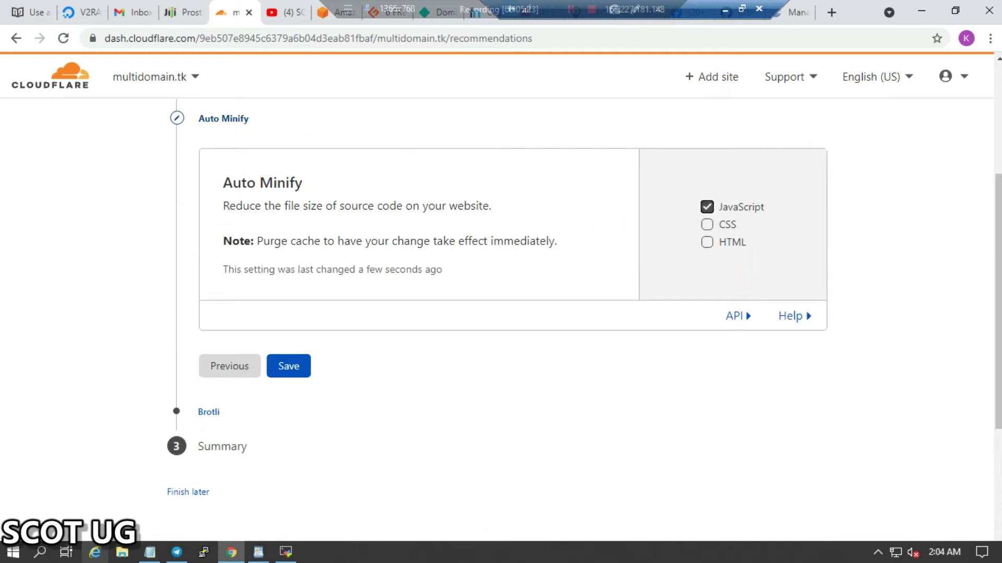
click(706, 225)
click(707, 242)
click(288, 366)
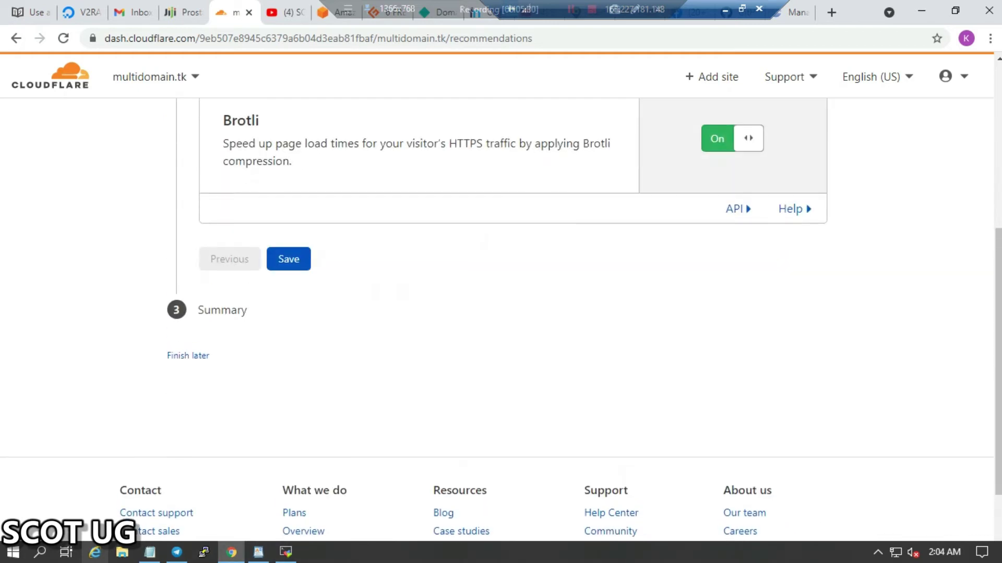
click(288, 259)
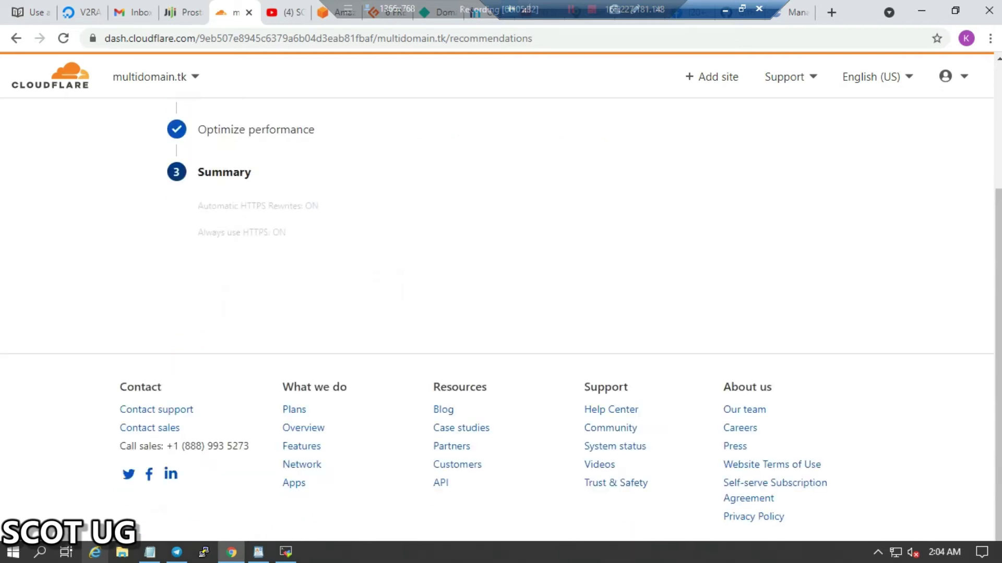
click(223, 236)
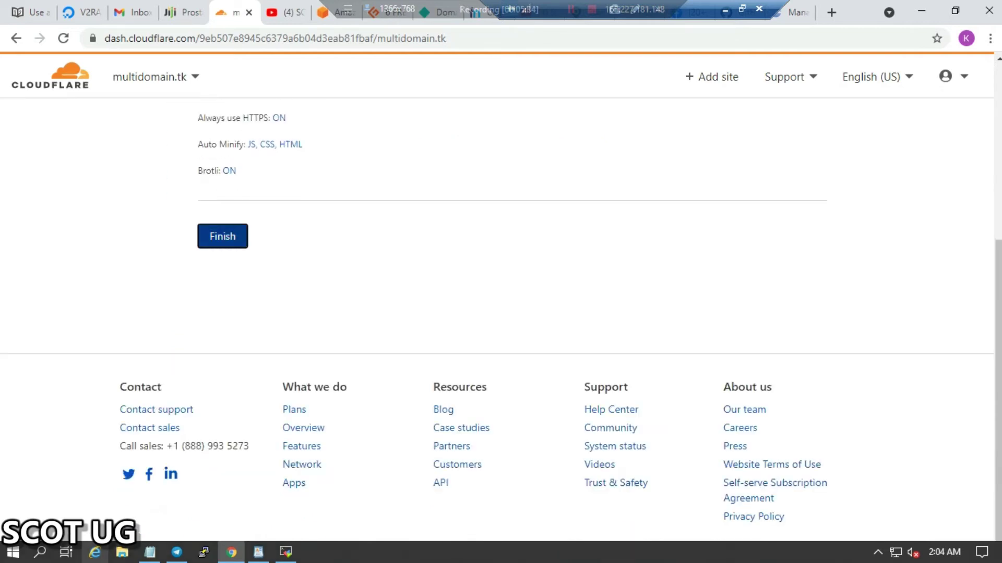
Step: Have Cloudflare check the nameservers for multidomain.tk and reload the site's overview to refresh its status
scroll(126, 284, down, 3)
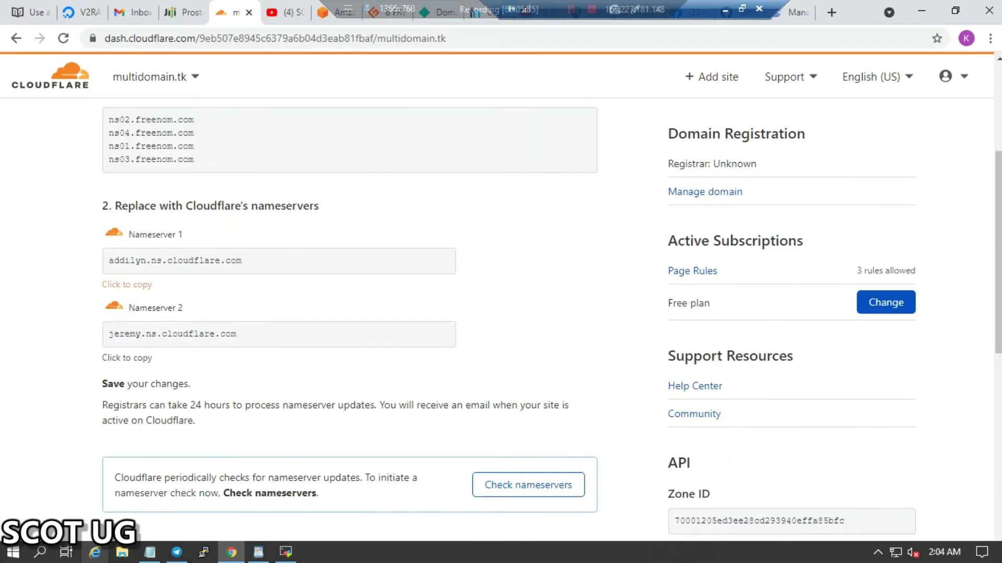
scroll(501, 313, down, 3)
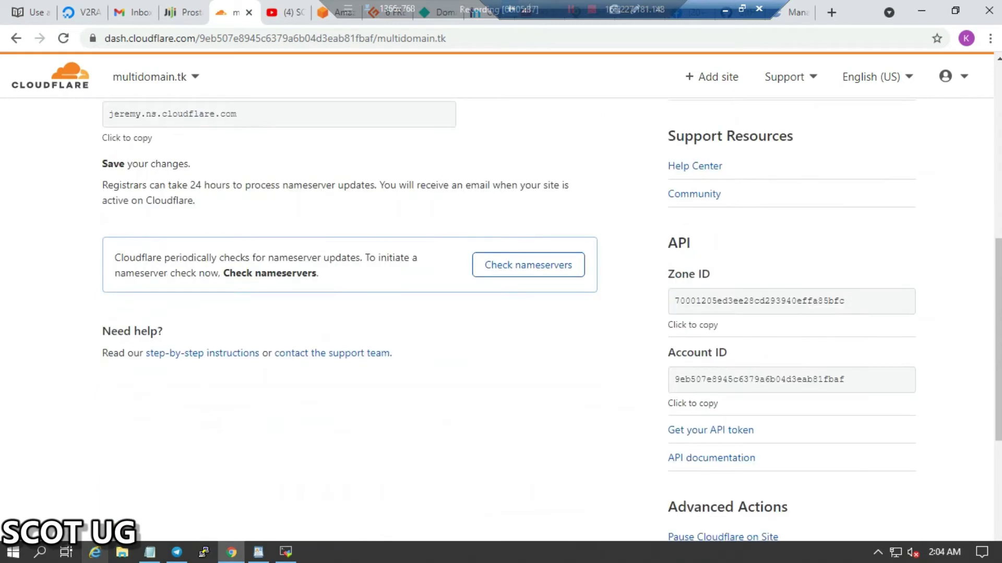
click(528, 264)
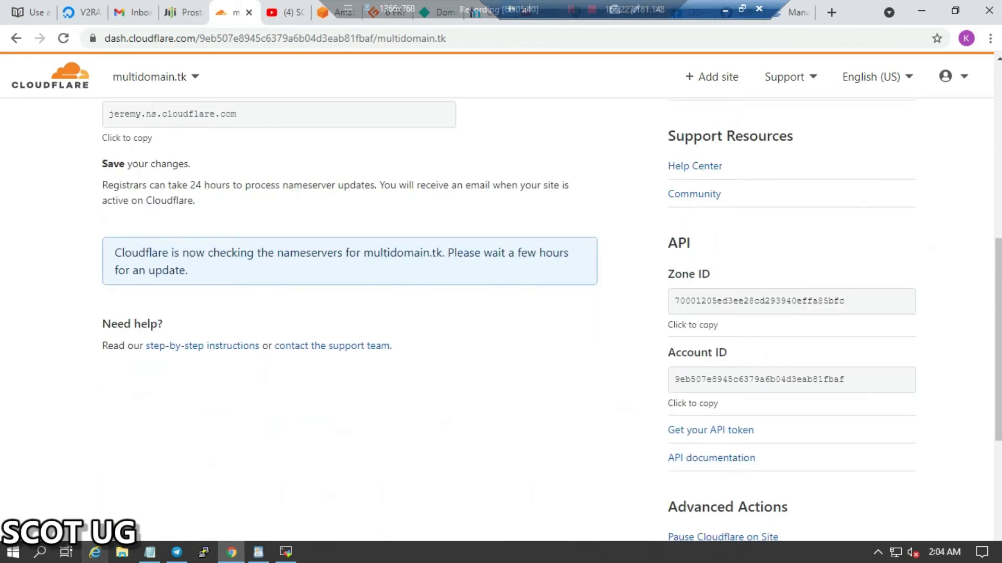
scroll(522, 282, up, 6)
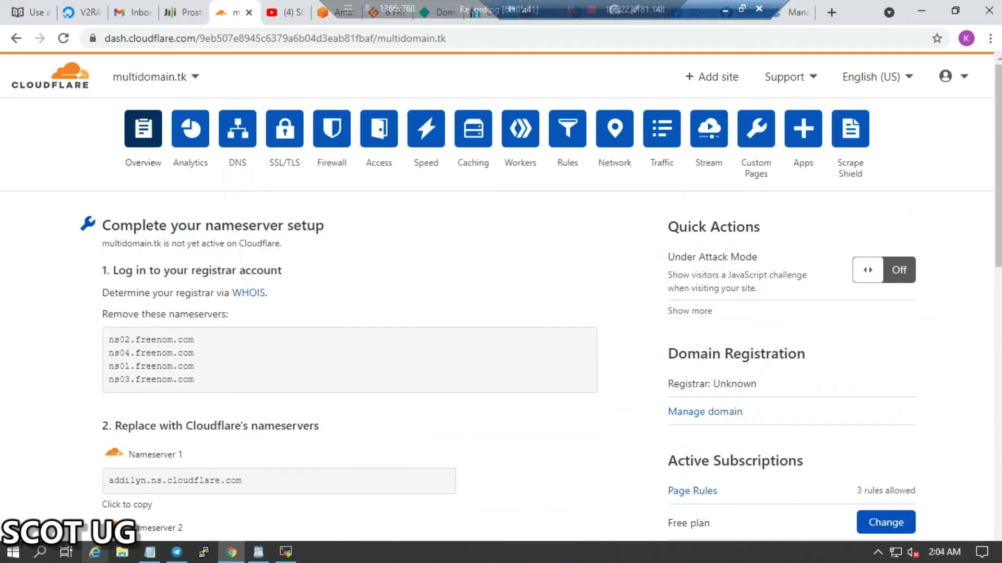
click(63, 38)
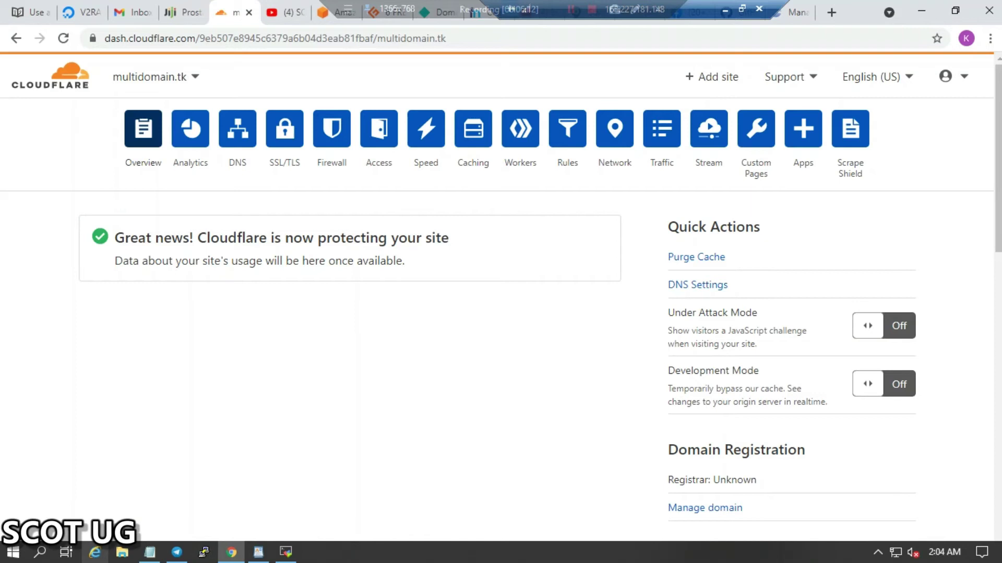
Step: Switch Under Attack Mode on for multidomain.tk and back off
click(884, 326)
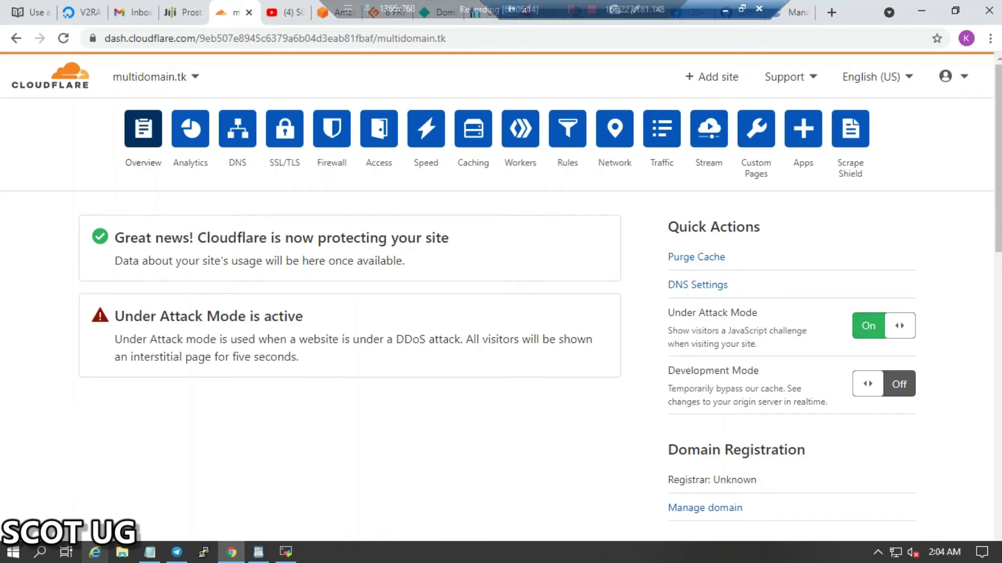
click(697, 285)
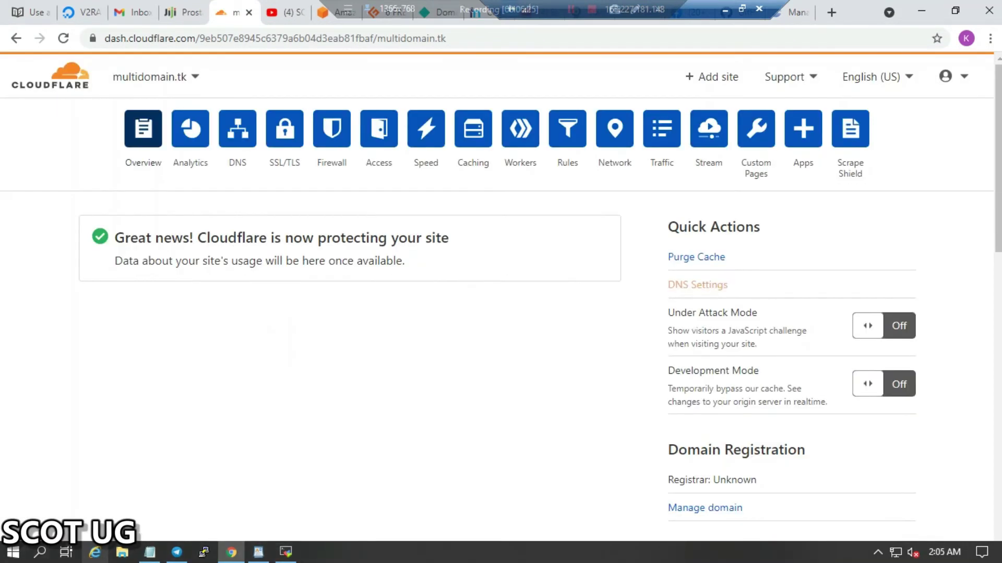
Step: Review the site's web traffic bandwidth analytics and its DNS records
click(190, 129)
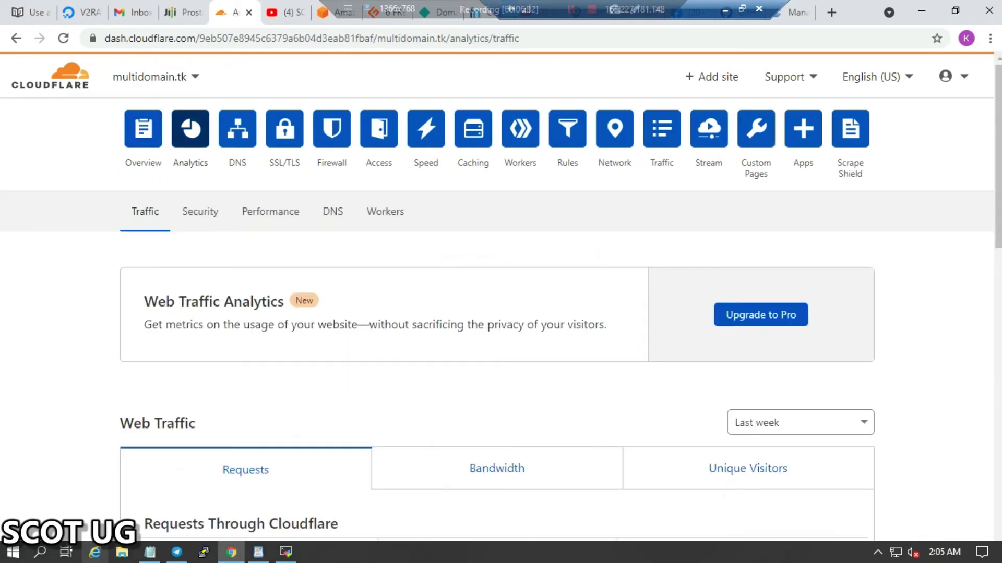
click(497, 468)
scroll(497, 468, down, 5)
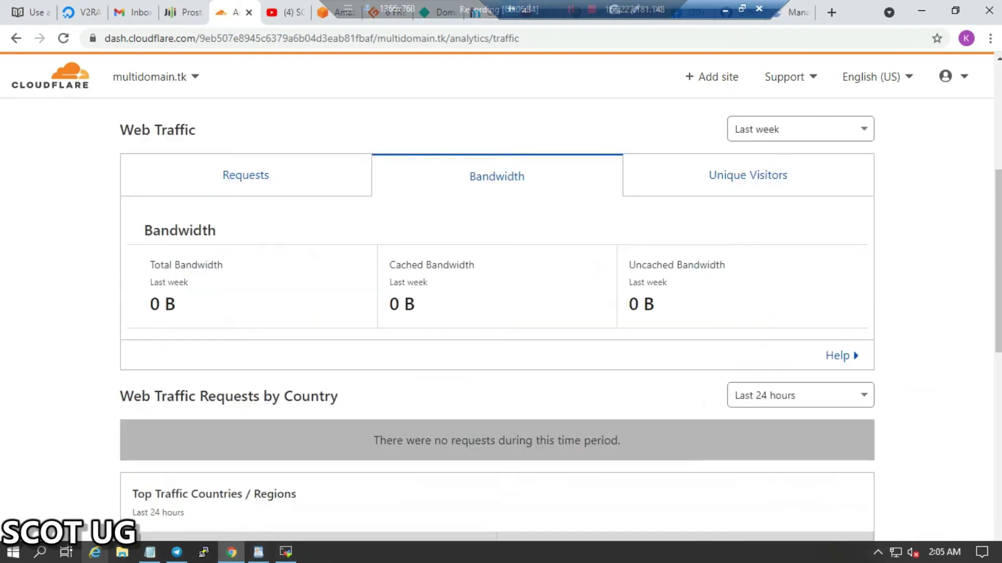
scroll(497, 313, up, 7)
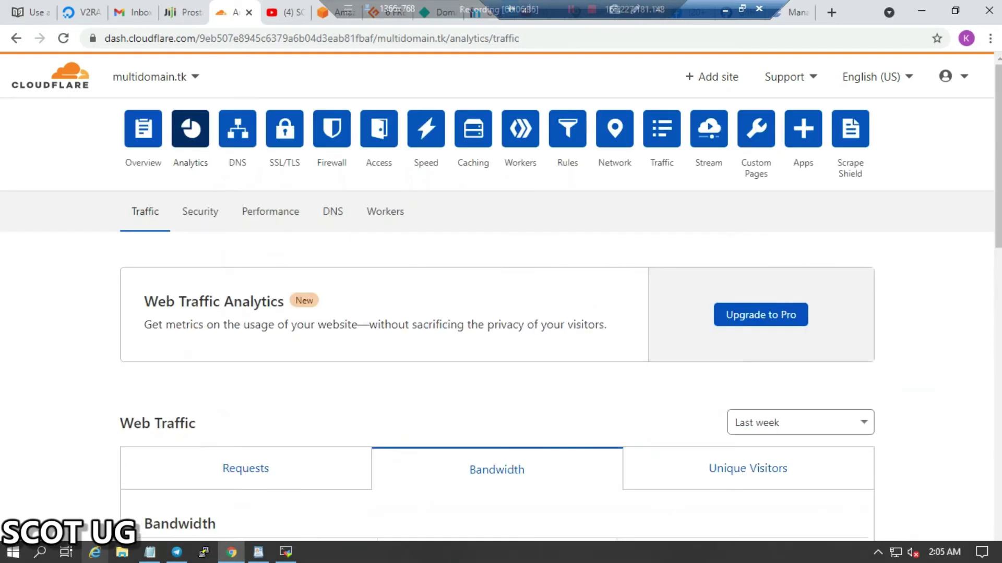
click(238, 129)
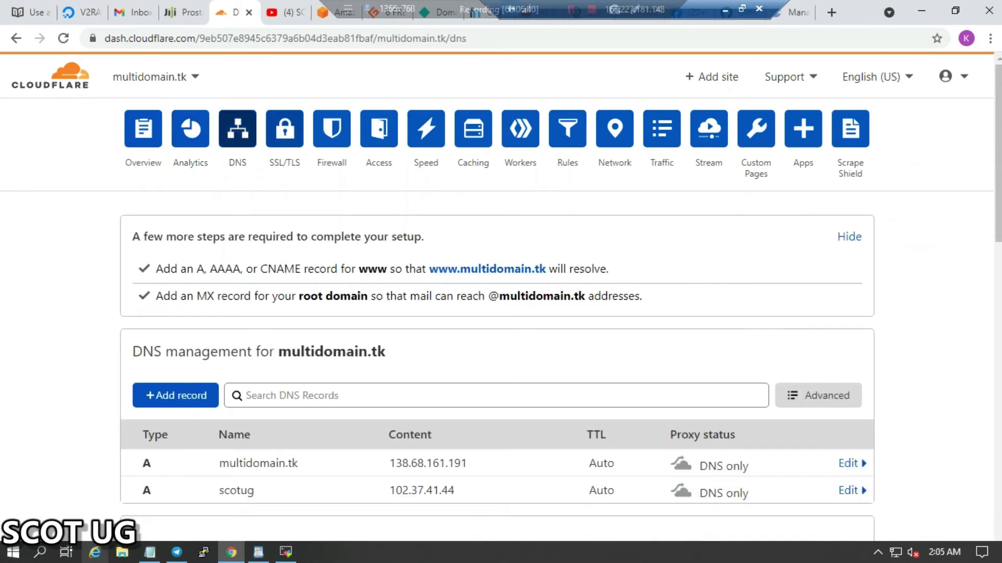
Step: Enable the SSL/TLS Recommender for multidomain.tk, keeping the encryption mode on Flexible
click(284, 128)
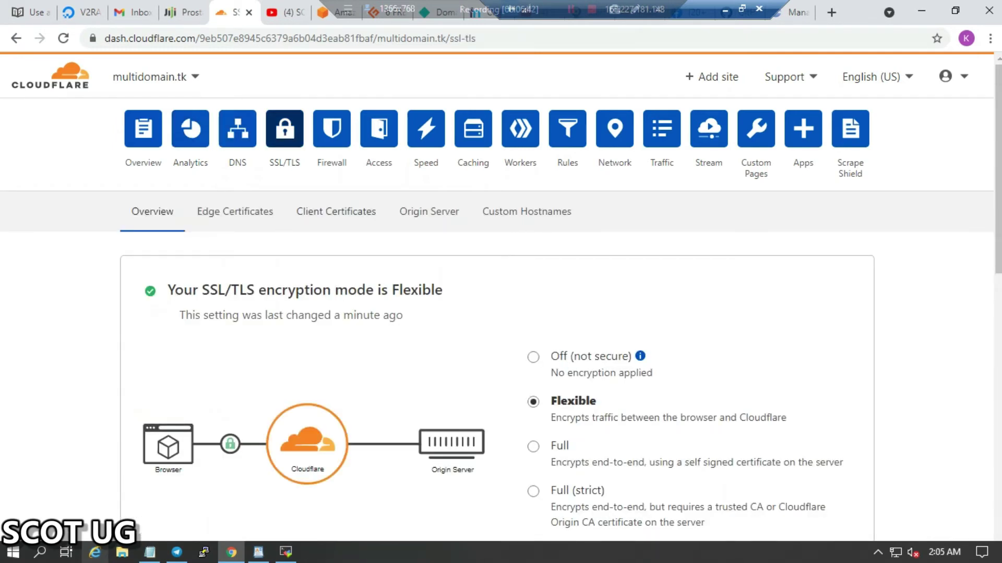
scroll(500, 313, down, 3)
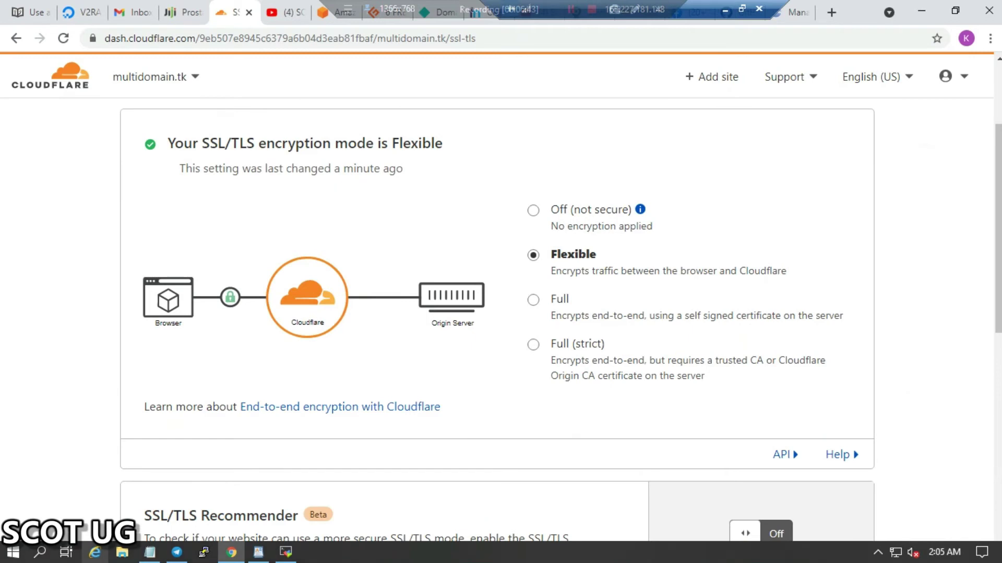
scroll(533, 344, down, 9)
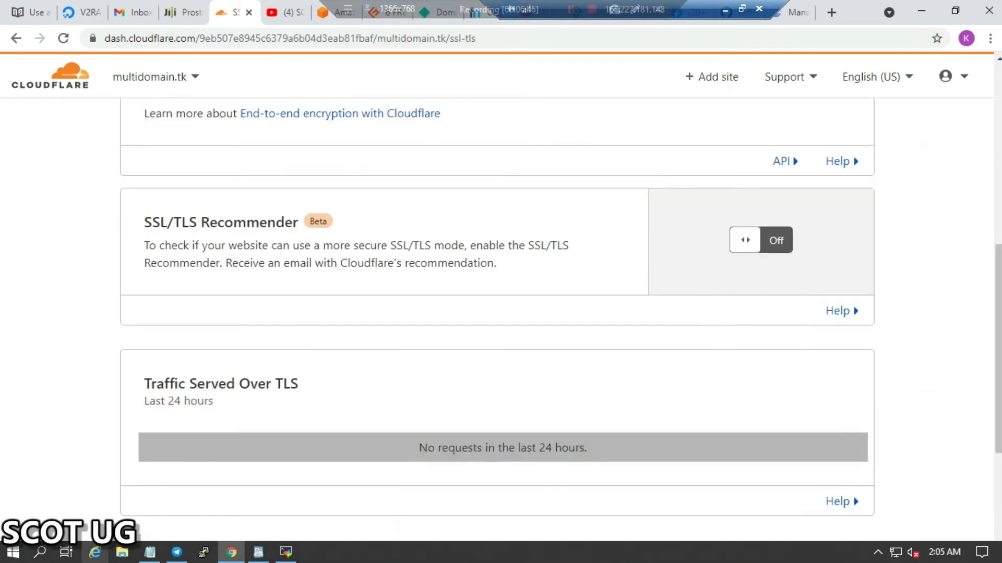
scroll(501, 313, up, 3)
click(760, 240)
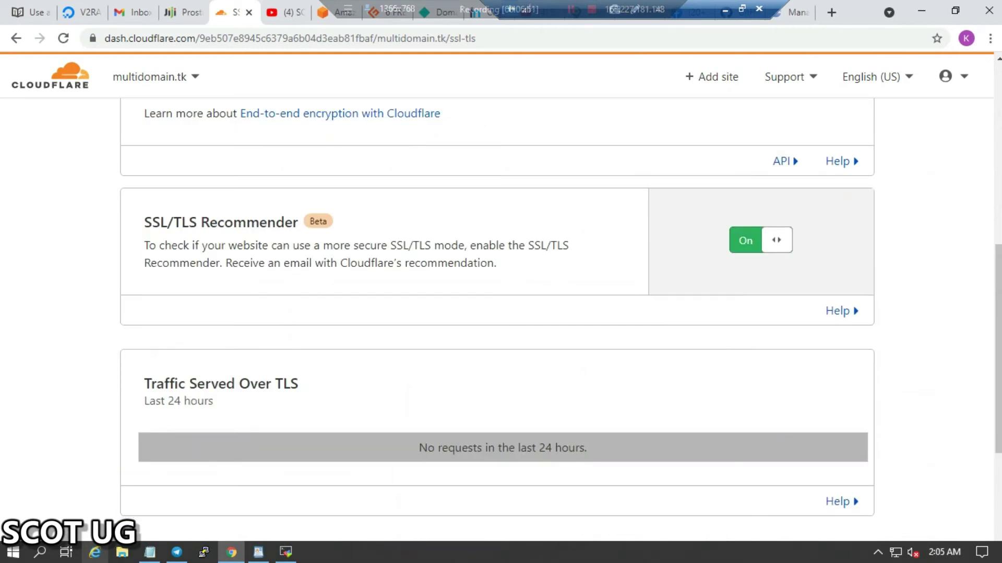
scroll(501, 313, down, 4)
scroll(500, 313, up, 12)
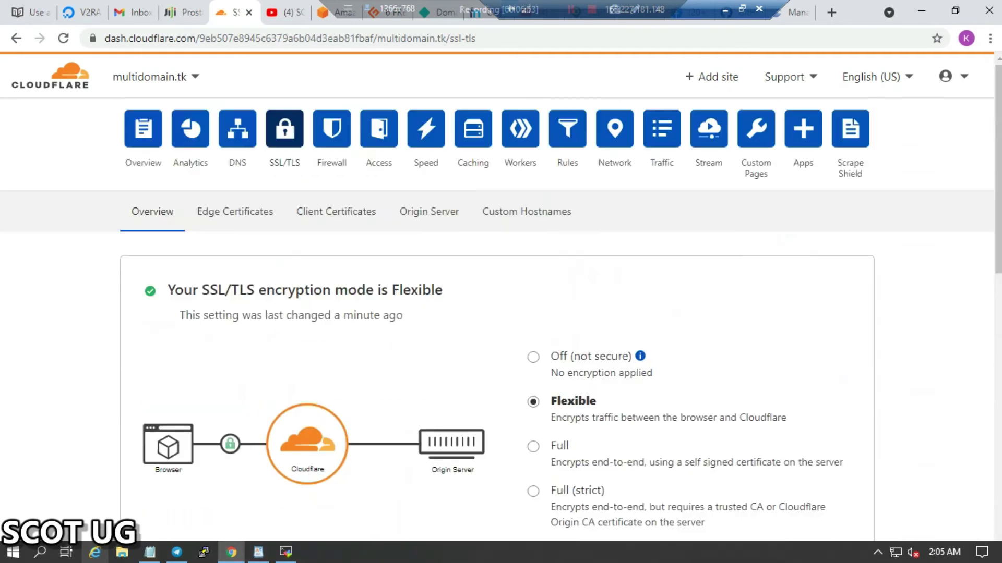
Step: Look over the Firewall events overview and the Cloudflare Access page
click(331, 129)
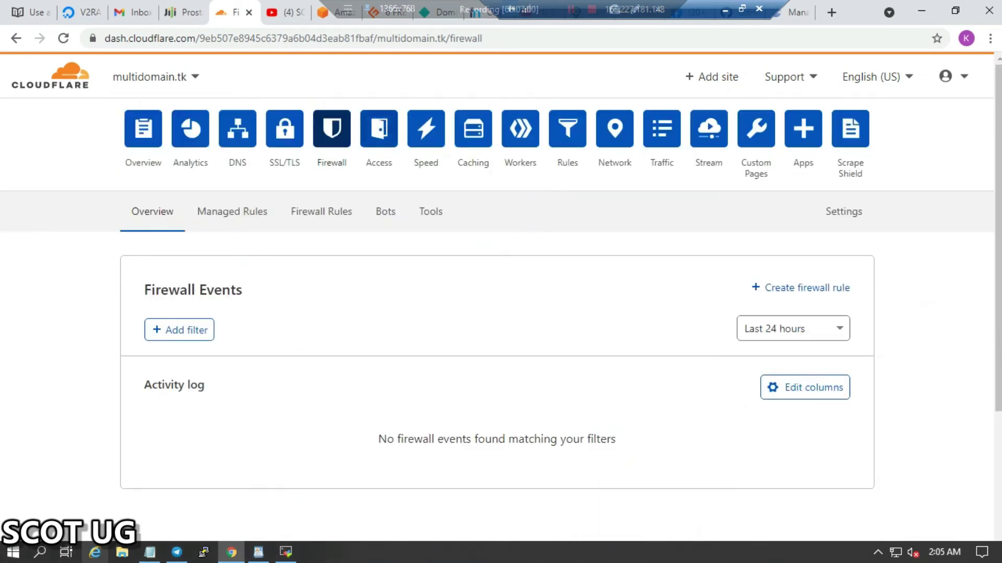
click(378, 129)
scroll(501, 313, down, 2)
scroll(497, 423, down, 1)
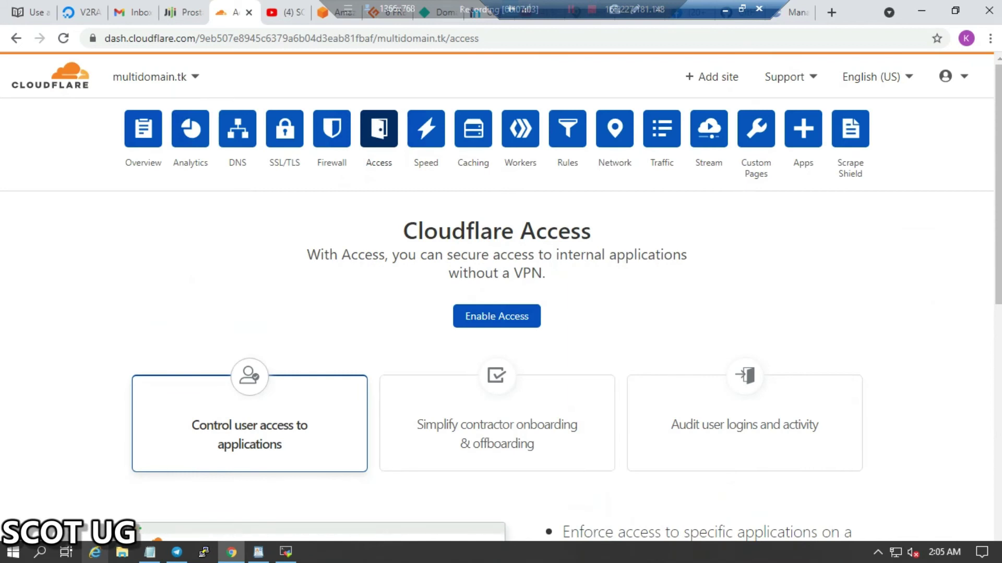
Step: Examine the Speed optimization settings, including Auto Minify, Brotli and the Optimized Delivery options
click(426, 129)
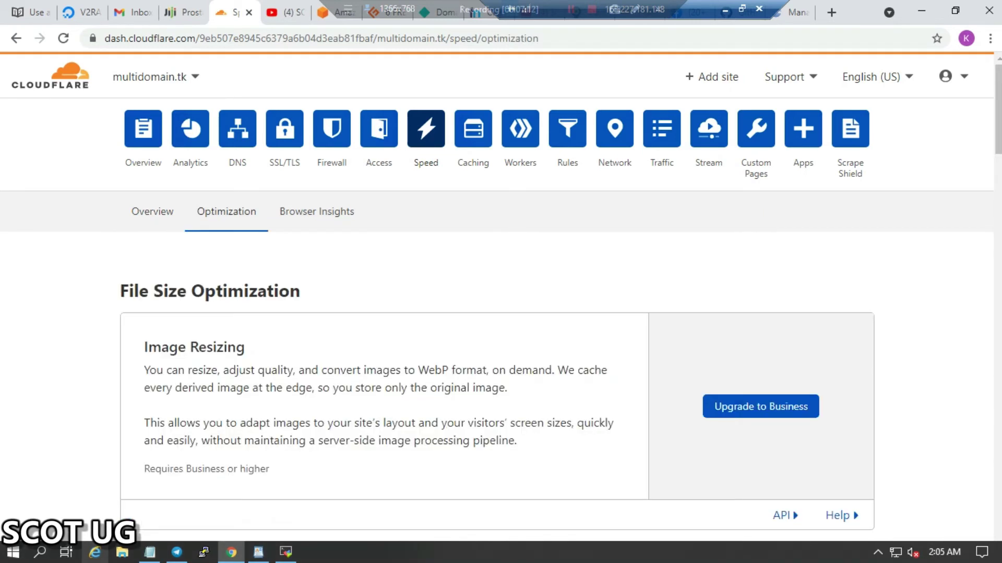
scroll(501, 313, down, 10)
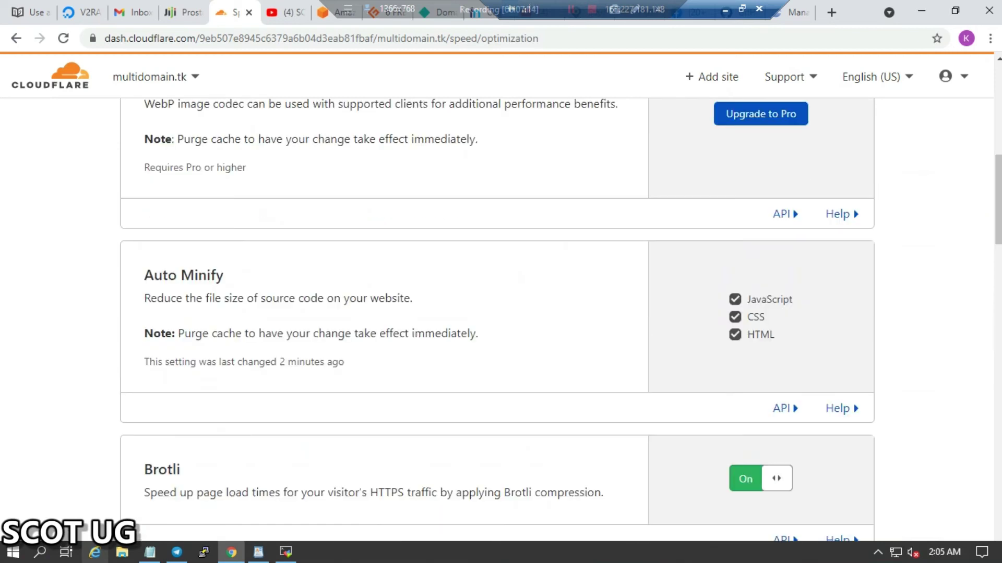
scroll(501, 313, down, 1)
scroll(501, 313, down, 4)
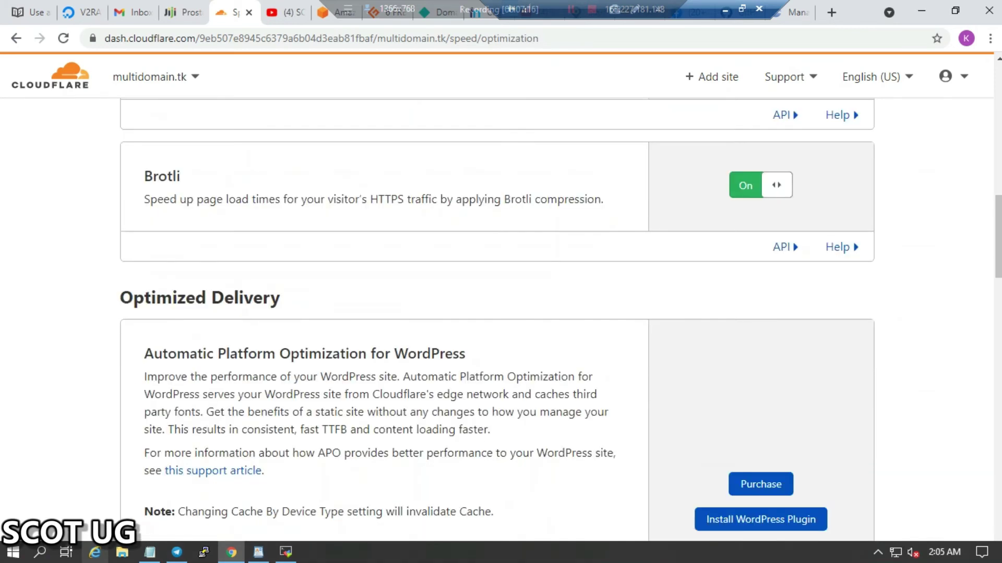
scroll(501, 313, down, 3)
scroll(501, 313, down, 4)
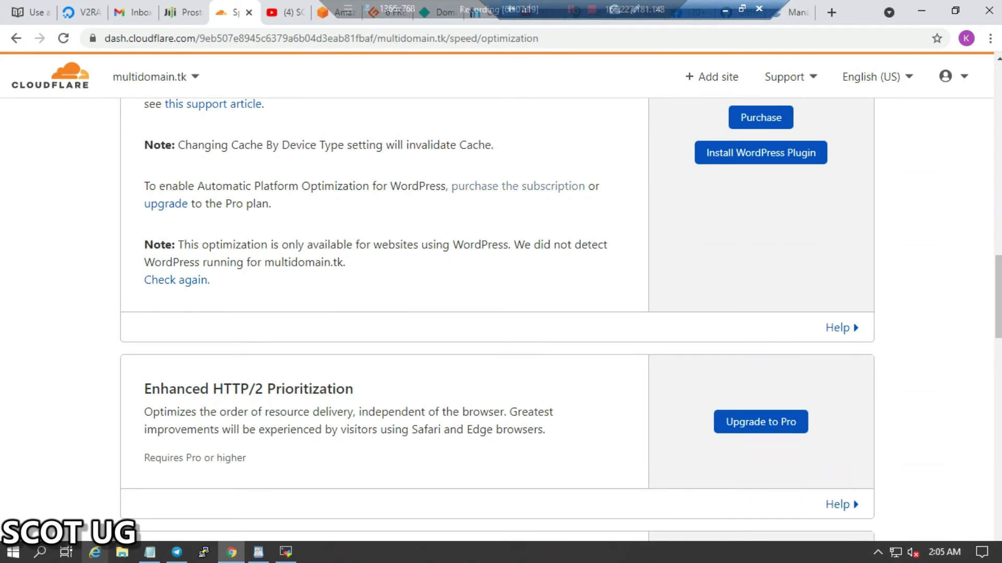
scroll(501, 313, up, 20)
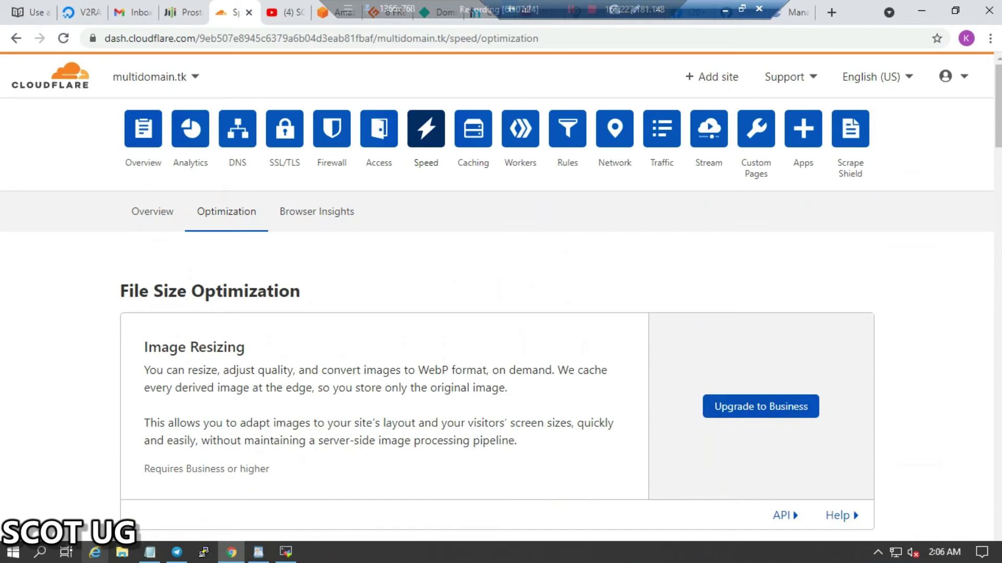
Step: Look at the Caching overview and return to the site's web traffic analytics
click(473, 129)
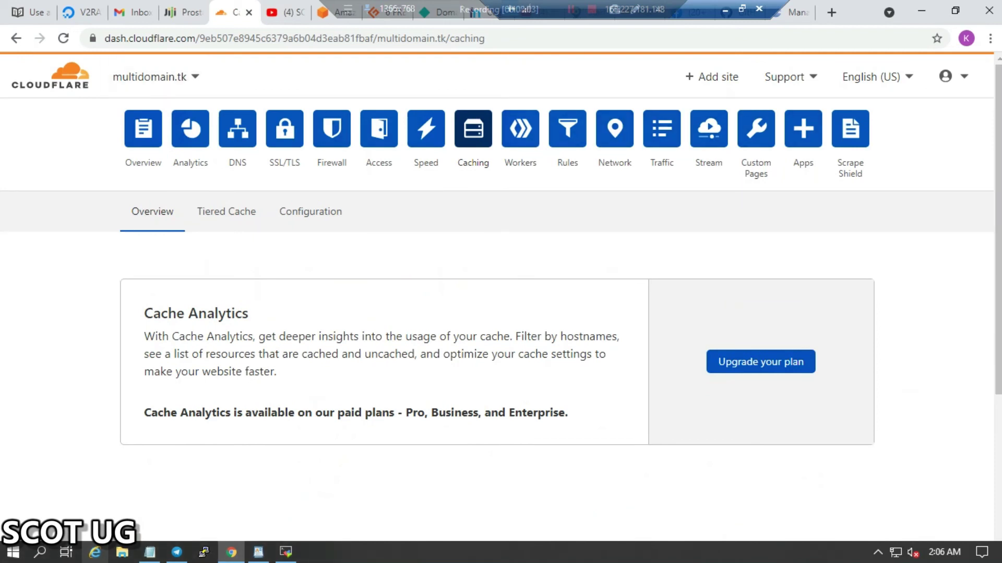
click(143, 129)
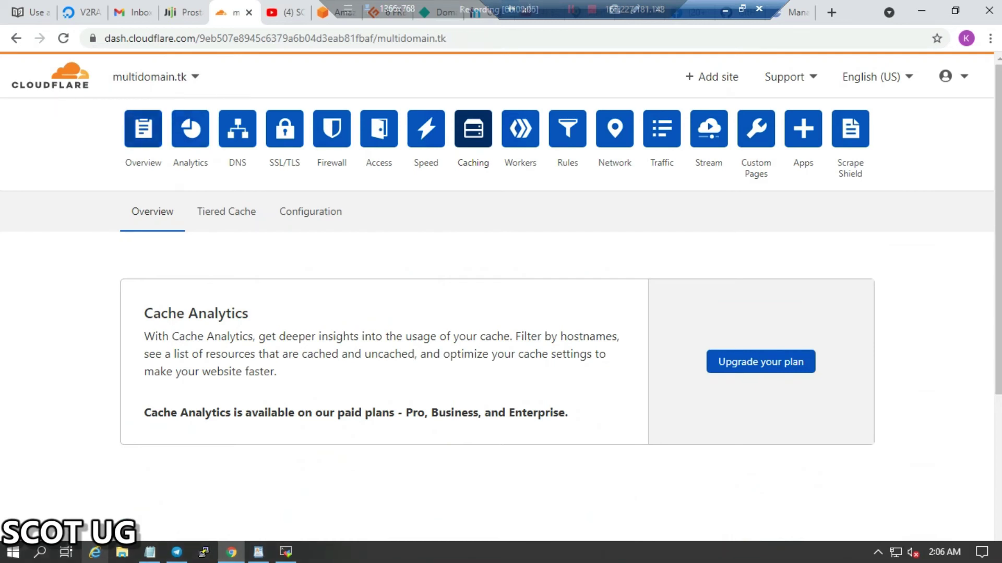
click(190, 128)
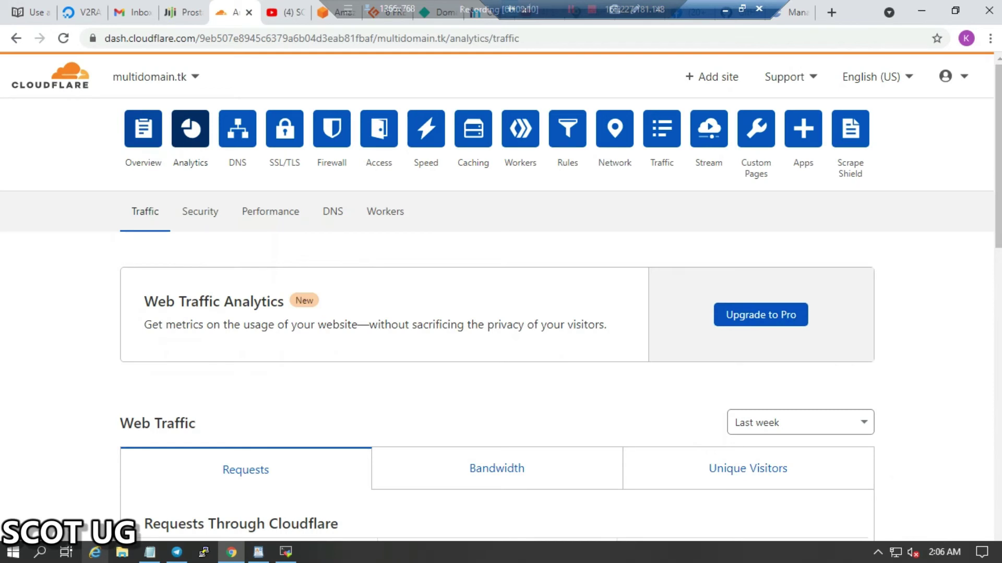
Step: Turn on Under Attack Mode in the site overview and disable it again by setting the Security Level to Essentially Off
click(143, 128)
click(883, 326)
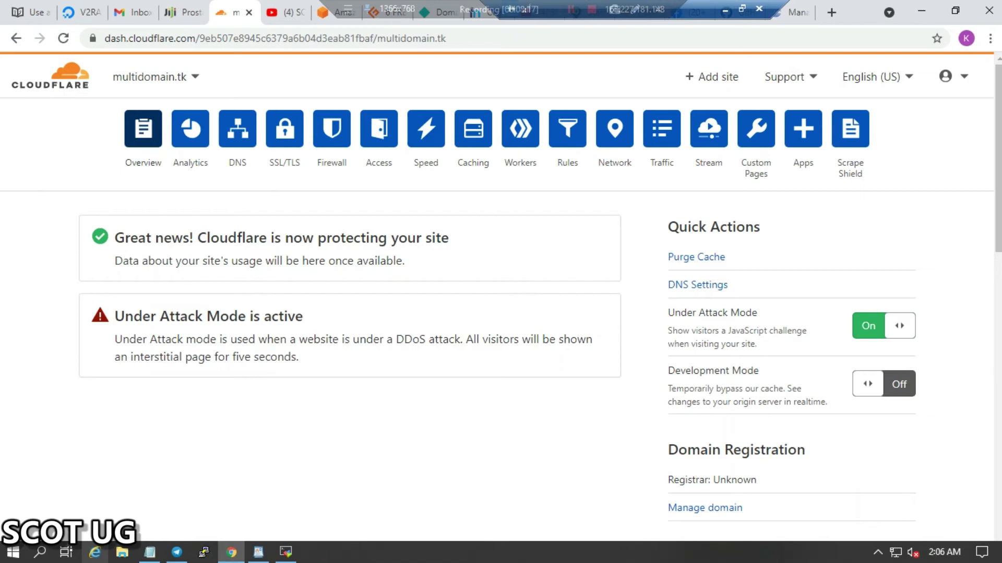
click(883, 326)
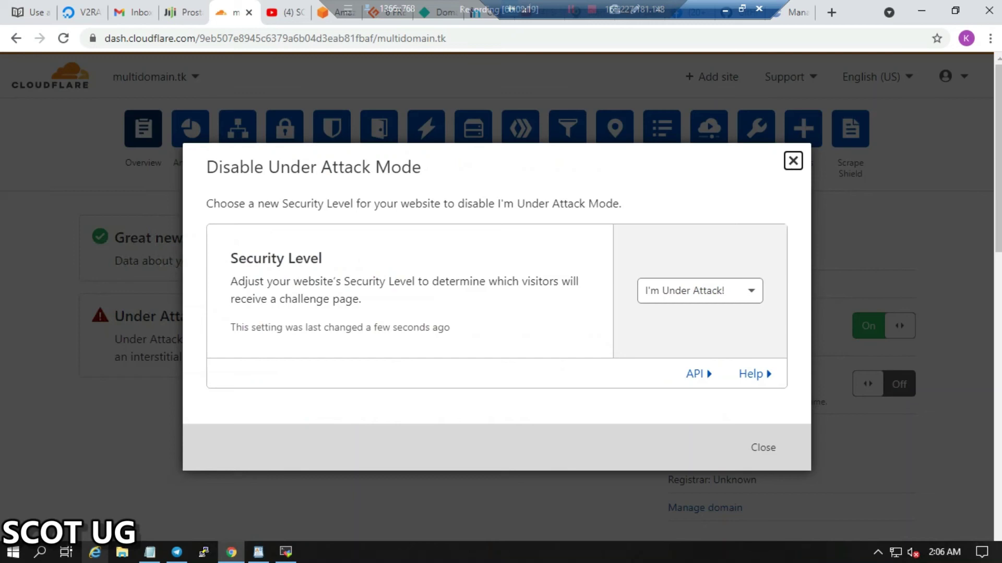
click(700, 291)
key(Return)
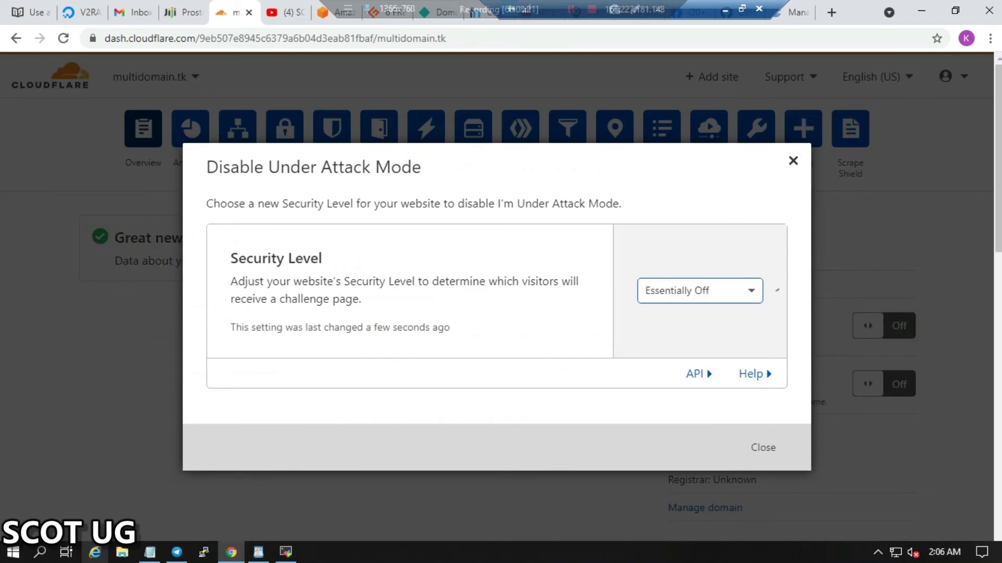
click(793, 160)
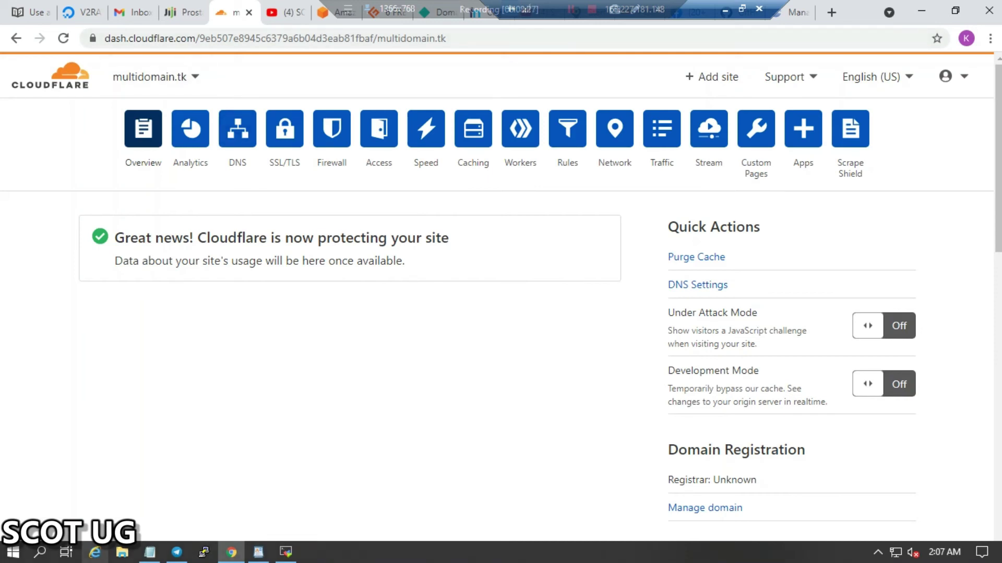
Step: View the Caching overview and open the Workers page for multidomain.tk
click(473, 129)
click(520, 129)
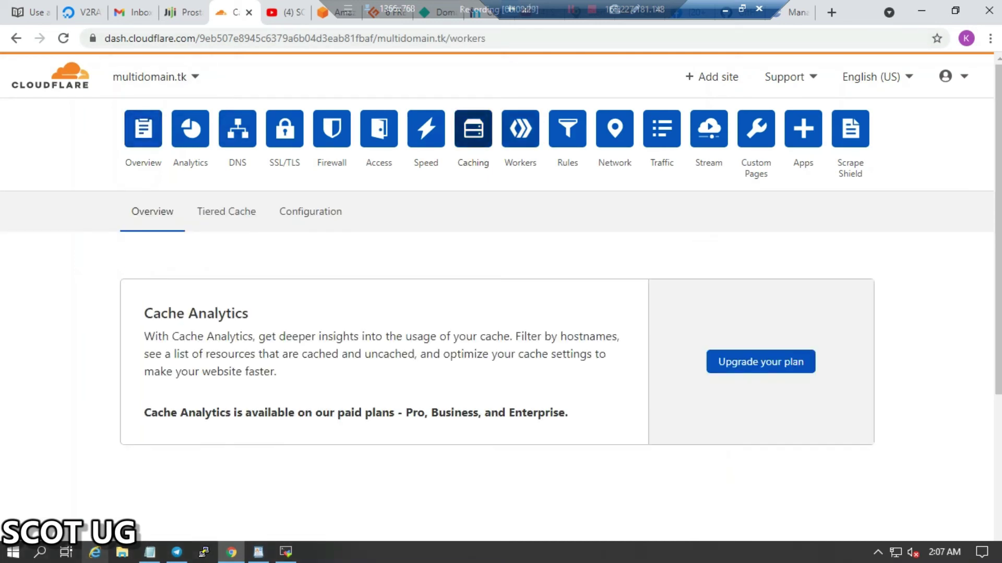